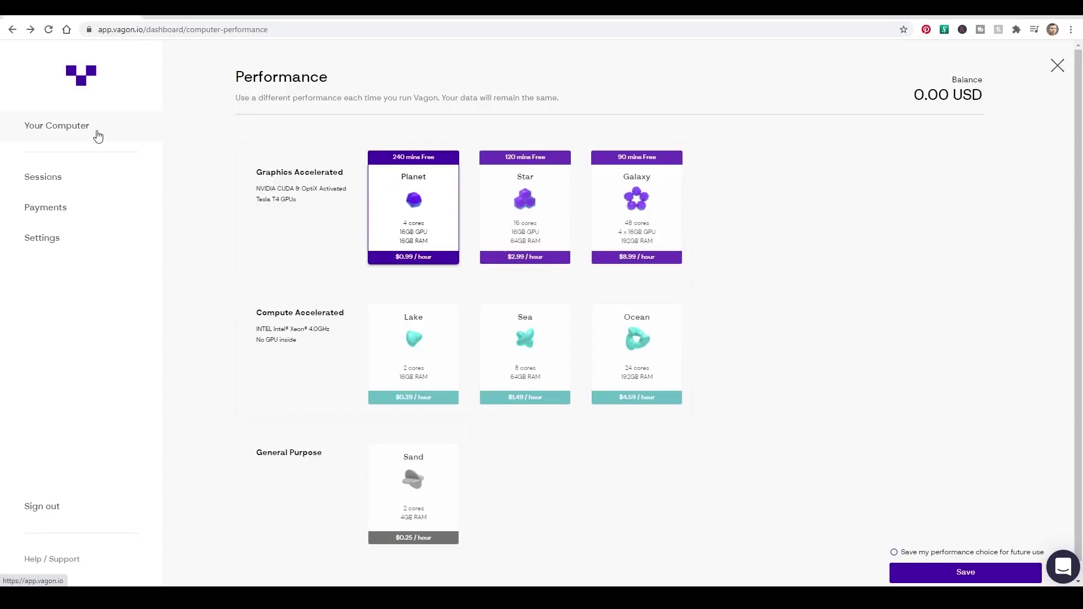
Save the Planet performance choice, run the cloud computer and connect to its desktop
click(946, 571)
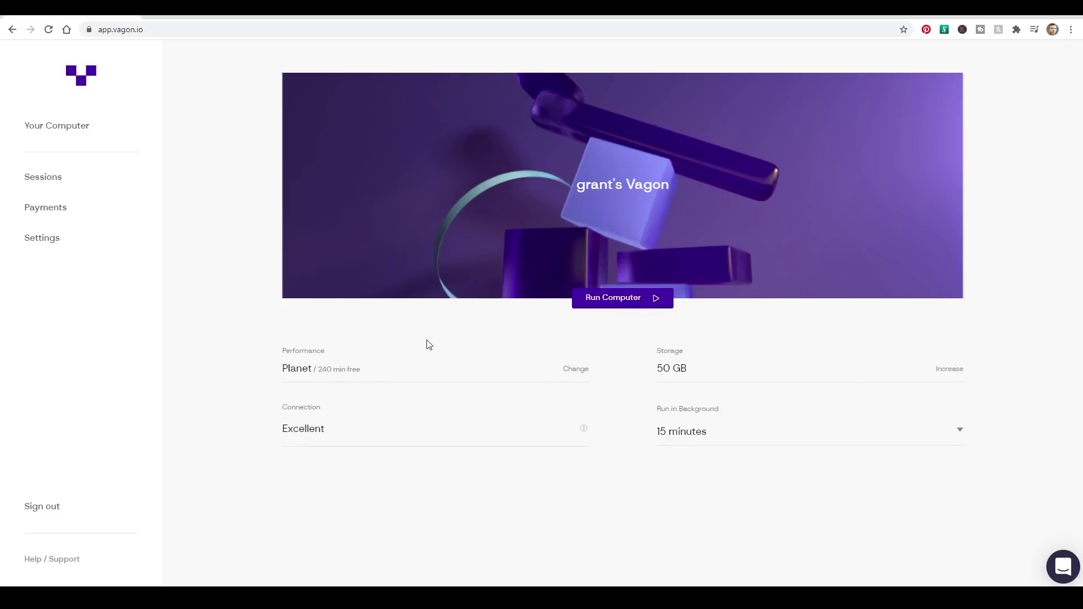
click(630, 303)
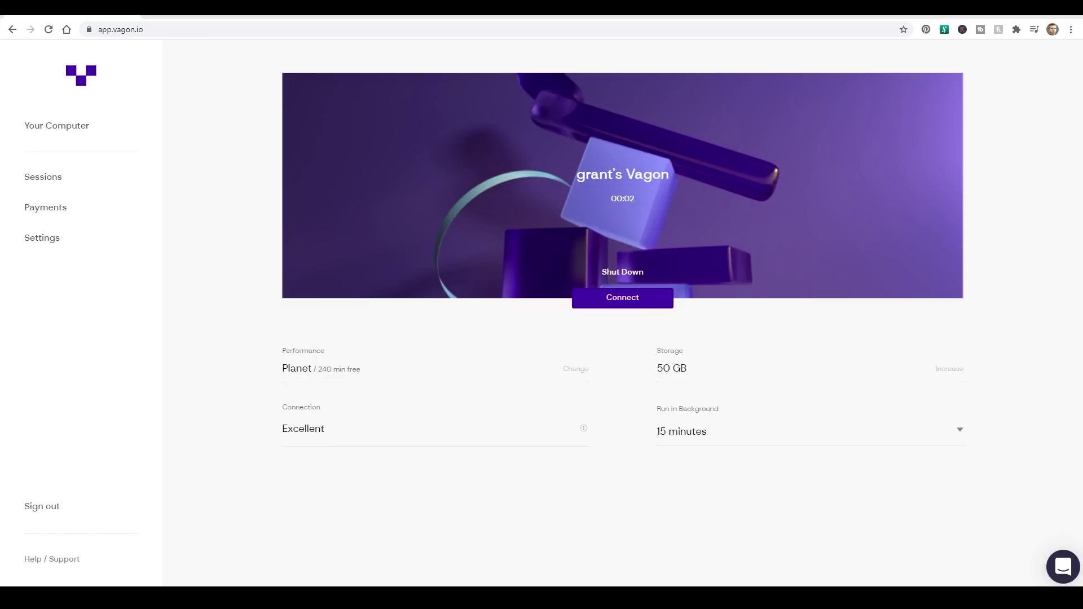
click(622, 297)
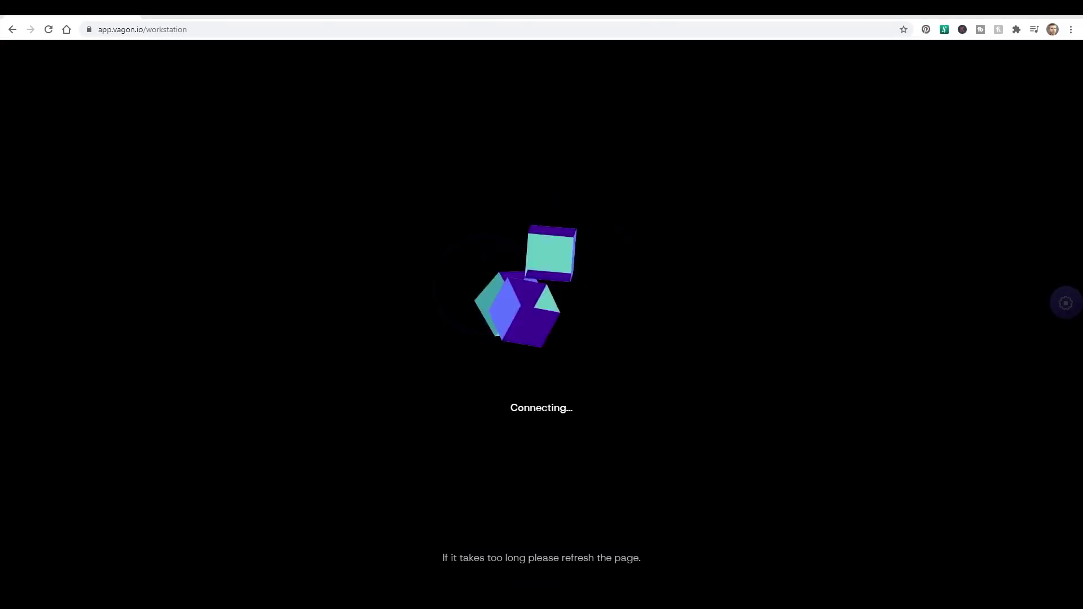
click(901, 217)
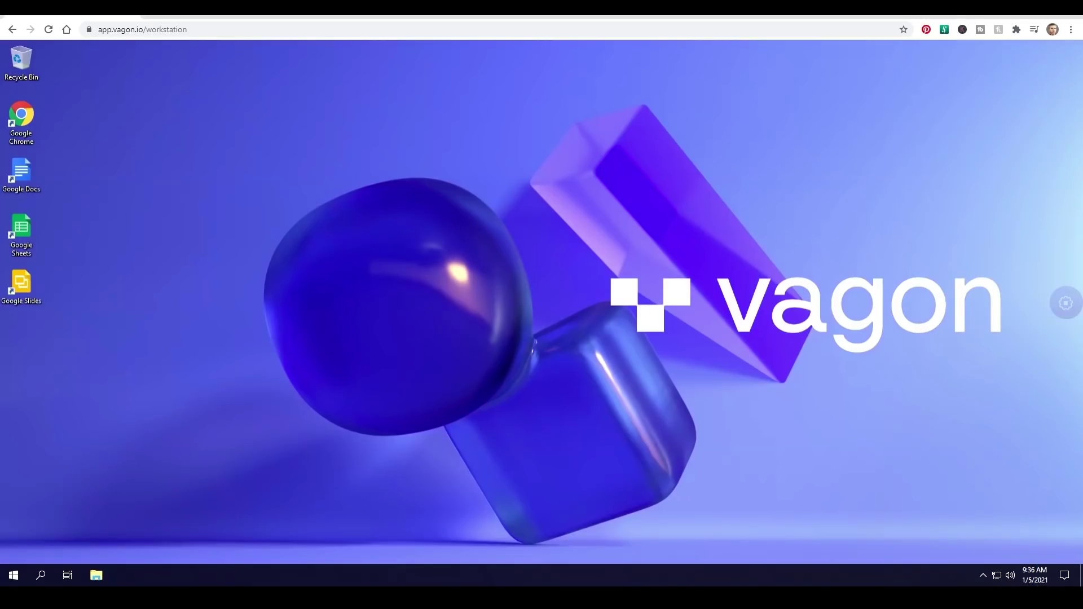
Open Google Chrome on the cloud desktop and show the downloaded Blender 2.91.0 installer in its folder
double_click(21, 120)
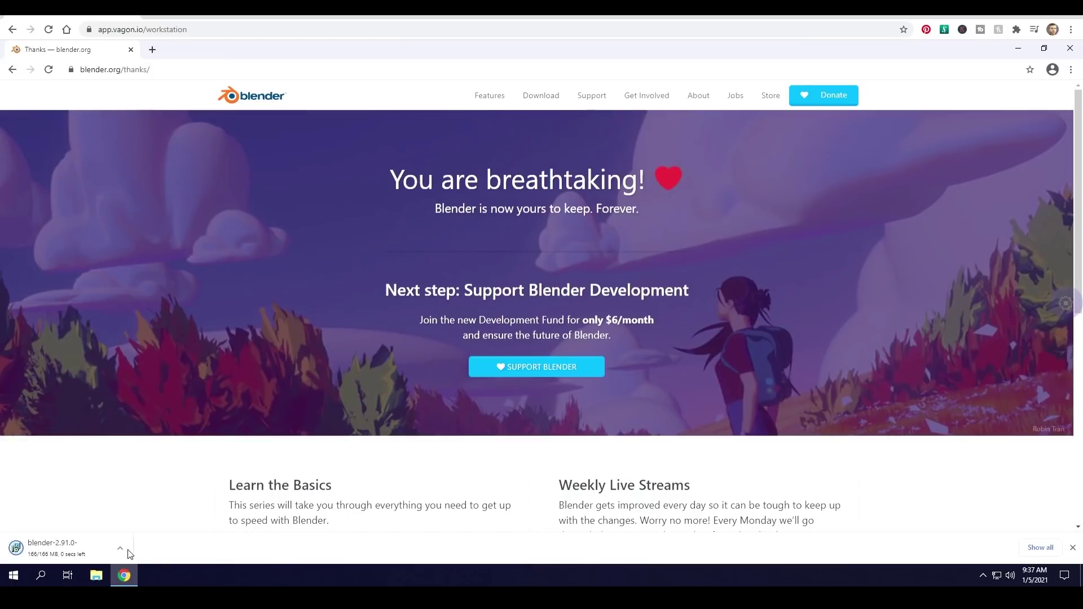
click(120, 549)
click(145, 514)
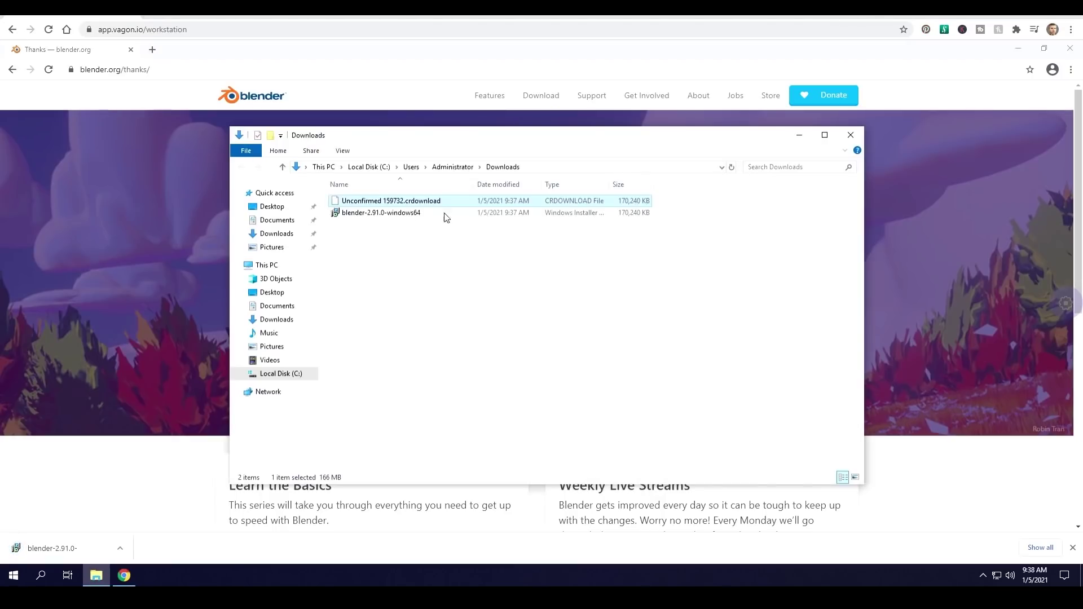
Install Blender from blender-2.91.0-windows64, accepting the license agreement, and close the Downloads folder
double_click(445, 214)
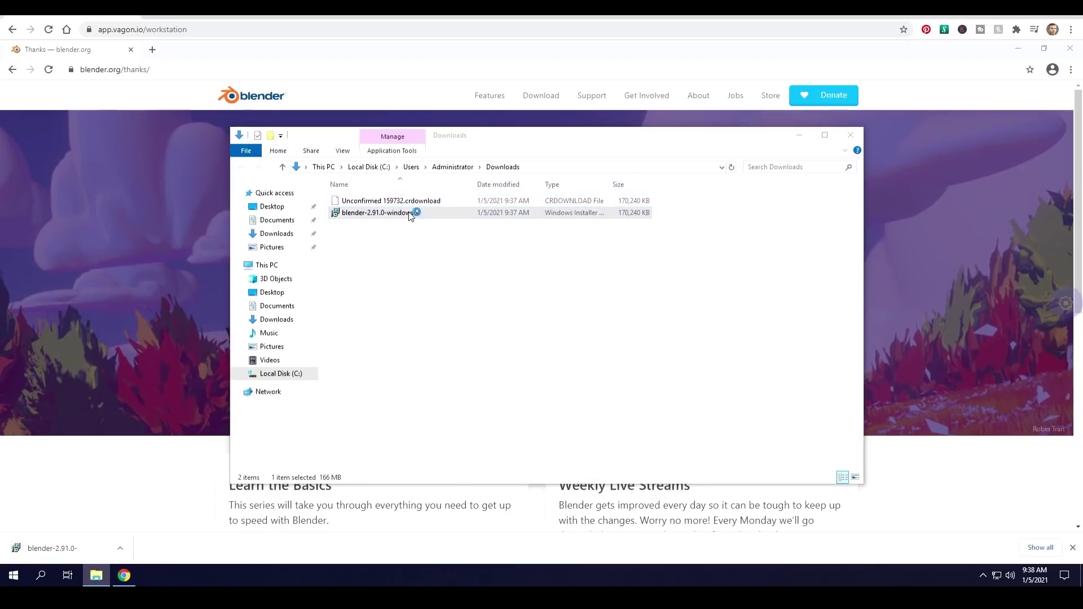
click(581, 394)
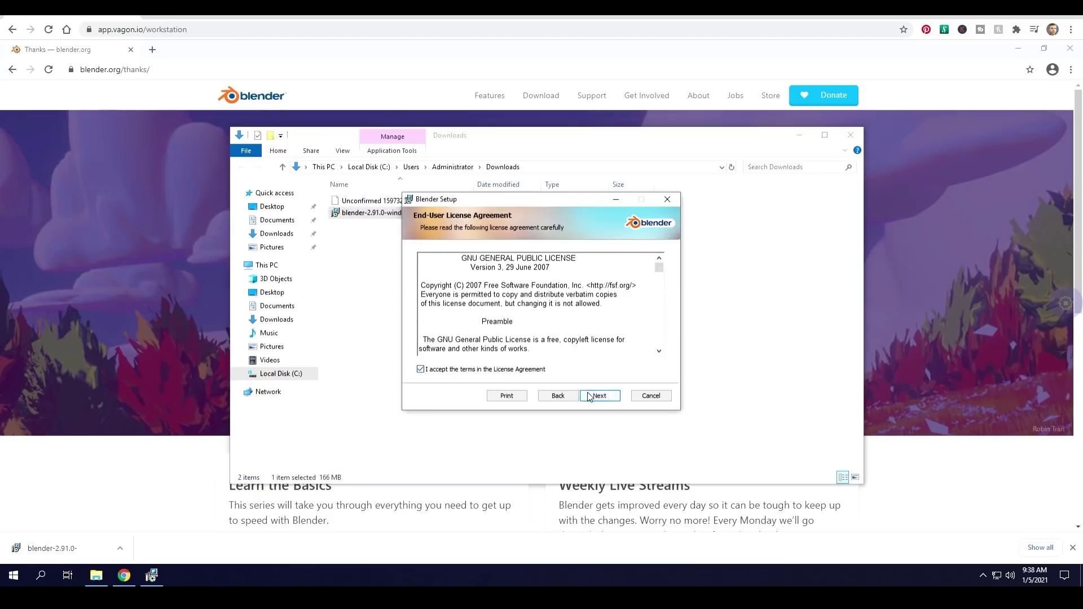
click(588, 395)
click(606, 399)
click(591, 395)
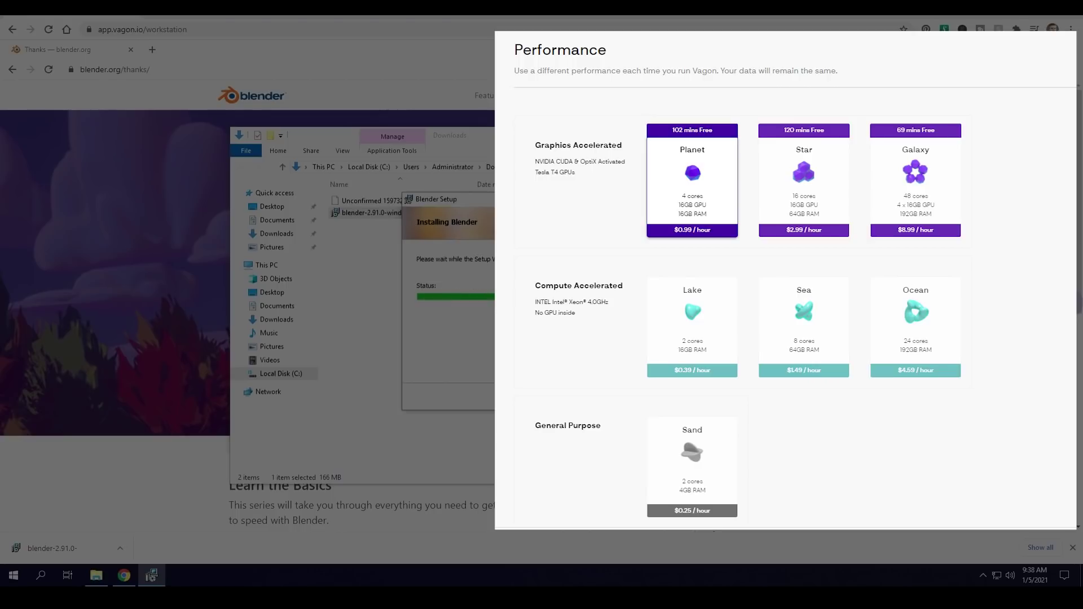
key(alt+F4)
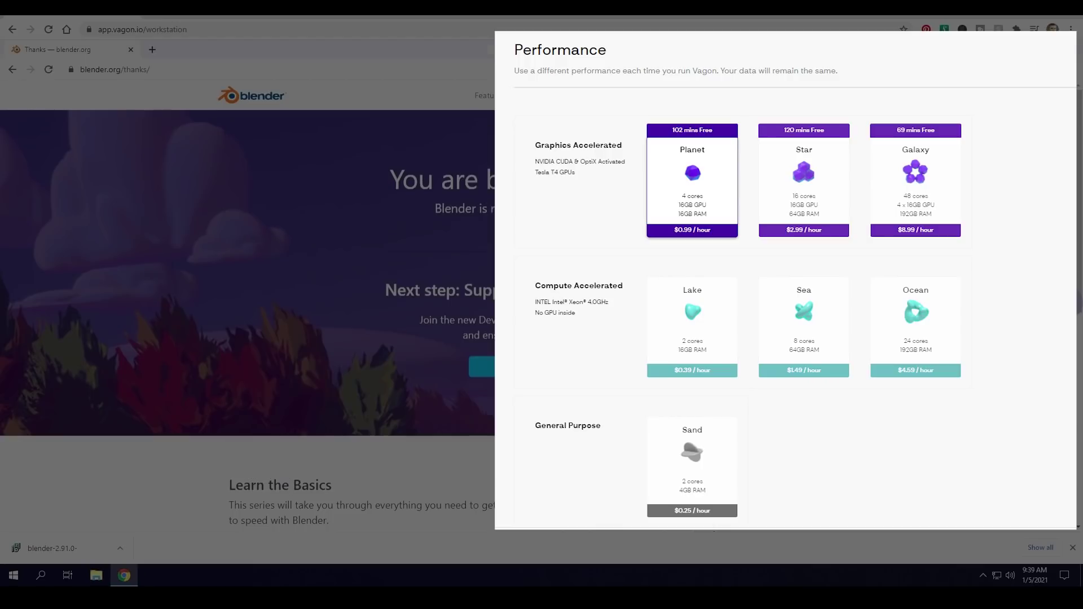
Close the browser, start Blender from the desktop and finish its Quick Setup
click(1078, 54)
double_click(23, 341)
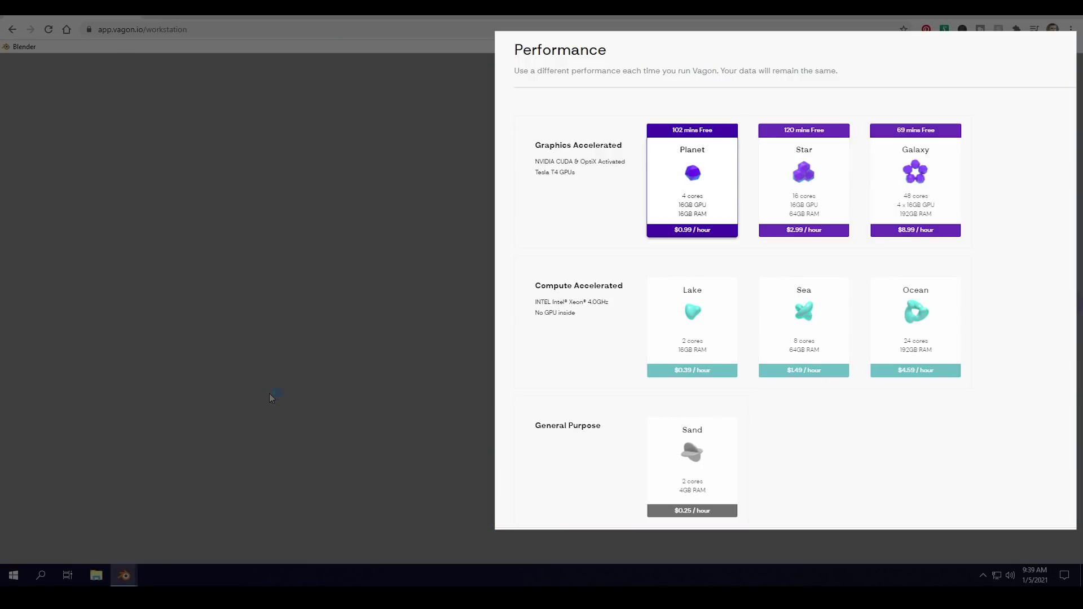
click(1079, 303)
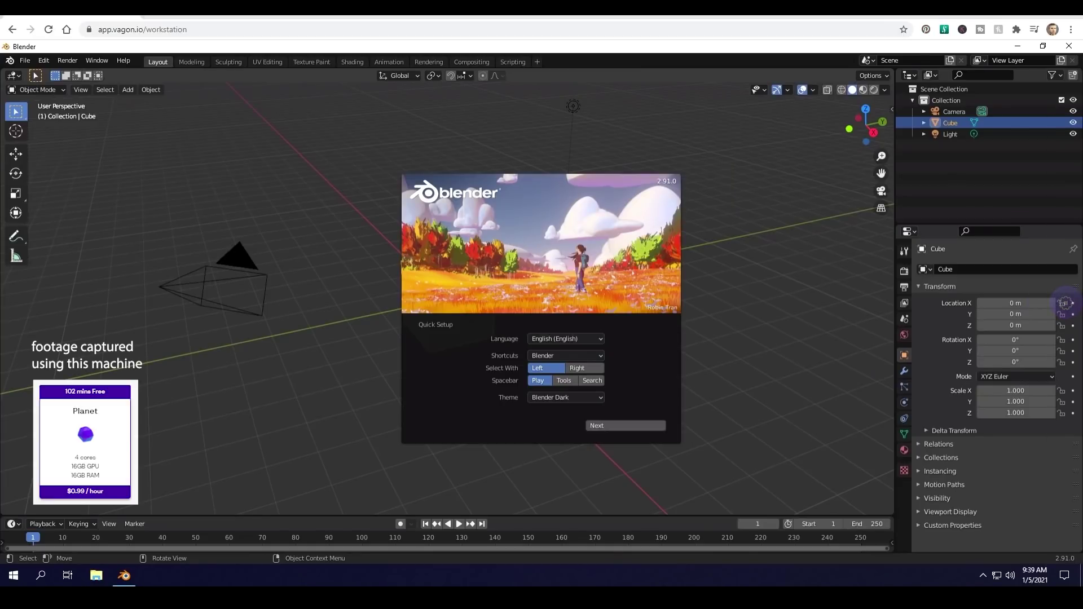
click(604, 429)
click(452, 343)
Add a level 2 Subdivision Surface modifier to the default cube and apply it
middle_drag(453, 344, 497, 395)
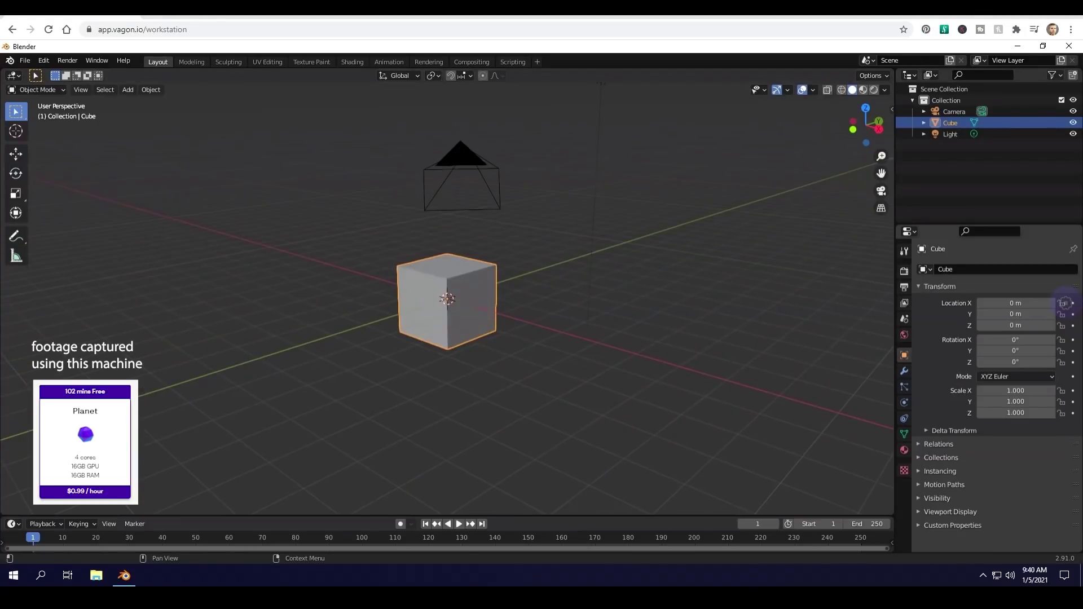
middle_drag(497, 395, 429, 265)
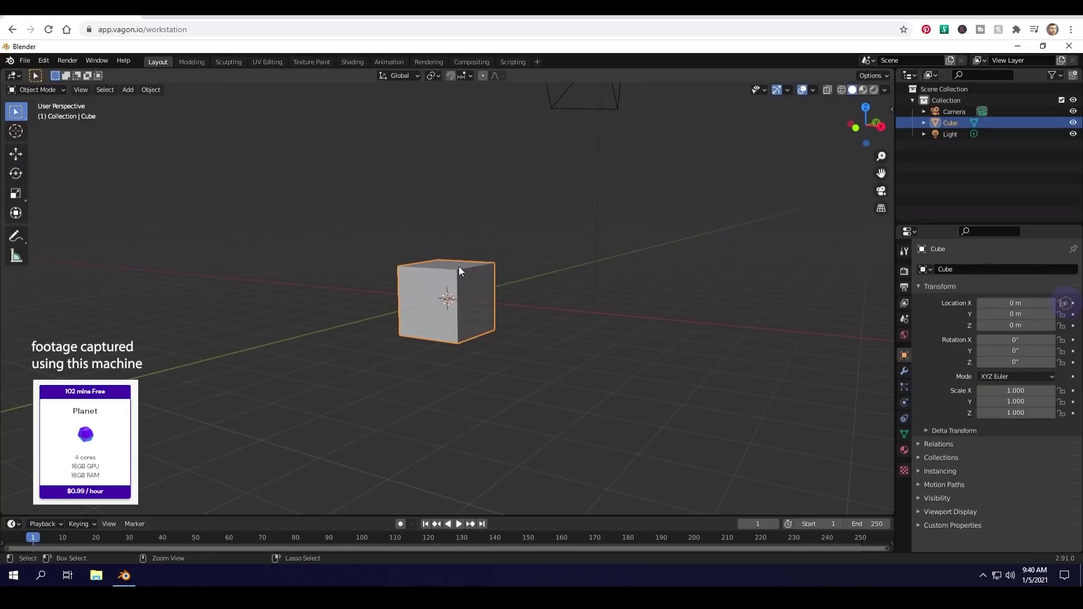
key(ctrl+2)
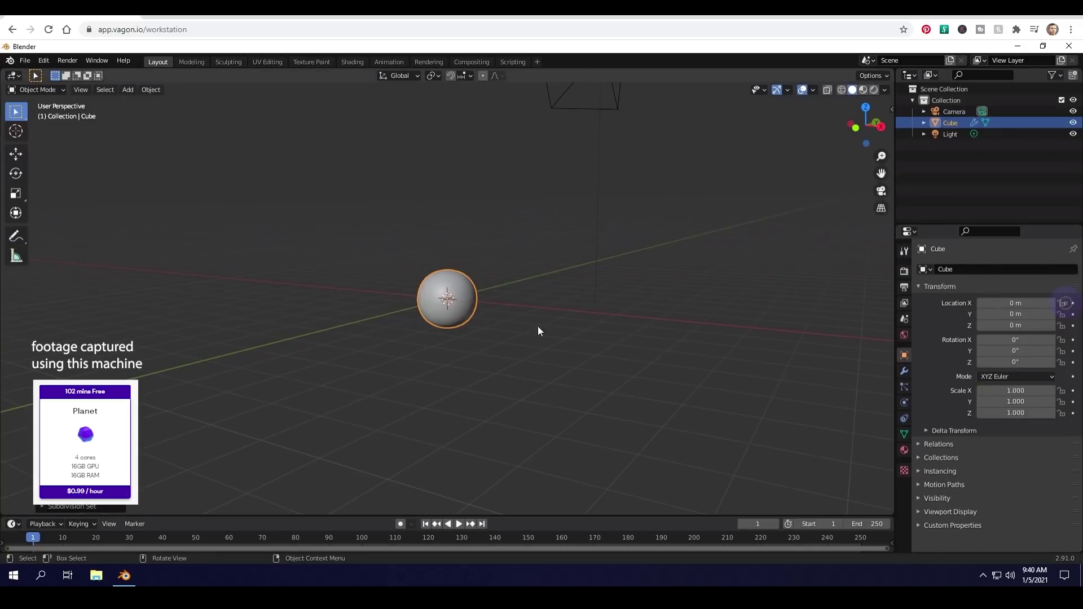
click(904, 370)
key(ctrl+a)
Switch to the Sculpting workspace, adjust the voxel size and voxel-remesh the rounded cube
click(228, 61)
key(f)
click(596, 256)
key(shift+r)
click(545, 292)
key(ctrl+r)
scroll(532, 296, up, 2)
scroll(520, 299, down, 5)
Turn on Change Scroll Direction in the Vagon computer operations
click(1065, 302)
click(1055, 199)
click(860, 303)
scroll(540, 315, down, 2)
scroll(539, 314, up, 4)
scroll(489, 345, down, 4)
Stretch the sphere into an egg-like form with the Grab brush, reducing its radius to 148 px
key(g)
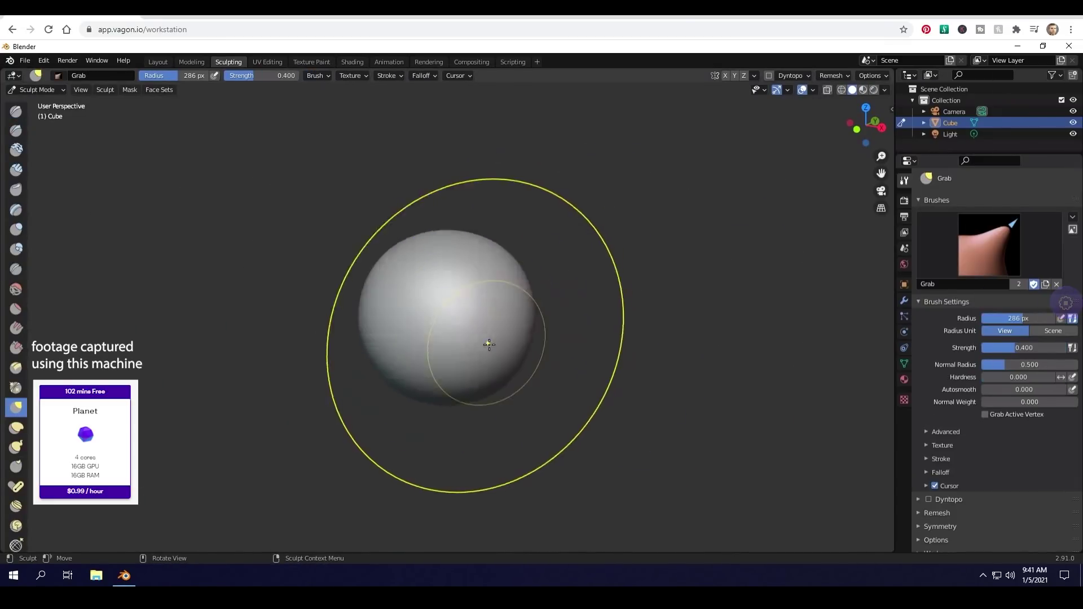
mouse_move(434, 299)
mouse_down()
mouse_move(389, 314)
mouse_move(378, 276)
mouse_up()
key(f)
click(500, 278)
drag(472, 256, 479, 232)
middle_drag(395, 304, 457, 296)
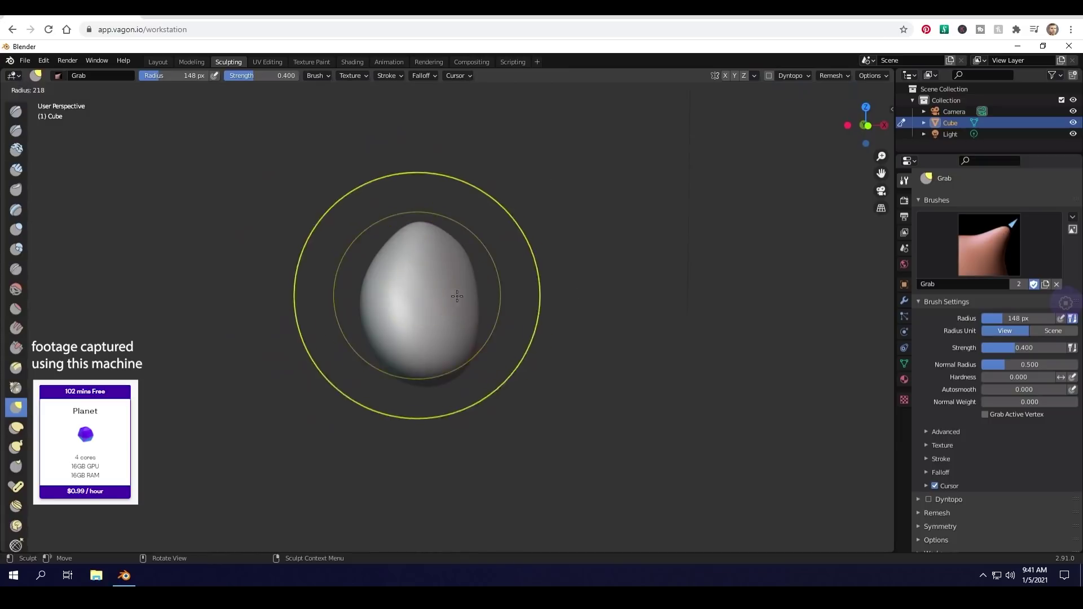
Pull the egg-like form into an uneven boulder with Grab strokes from several sides at a 218 px radius
drag(423, 243, 387, 206)
middle_drag(421, 347, 389, 339)
drag(390, 339, 426, 335)
mouse_move(361, 353)
middle_down()
mouse_move(416, 367)
mouse_move(469, 345)
middle_up()
drag(468, 344, 481, 339)
mouse_move(481, 339)
middle_down()
mouse_move(374, 362)
mouse_move(468, 380)
middle_up()
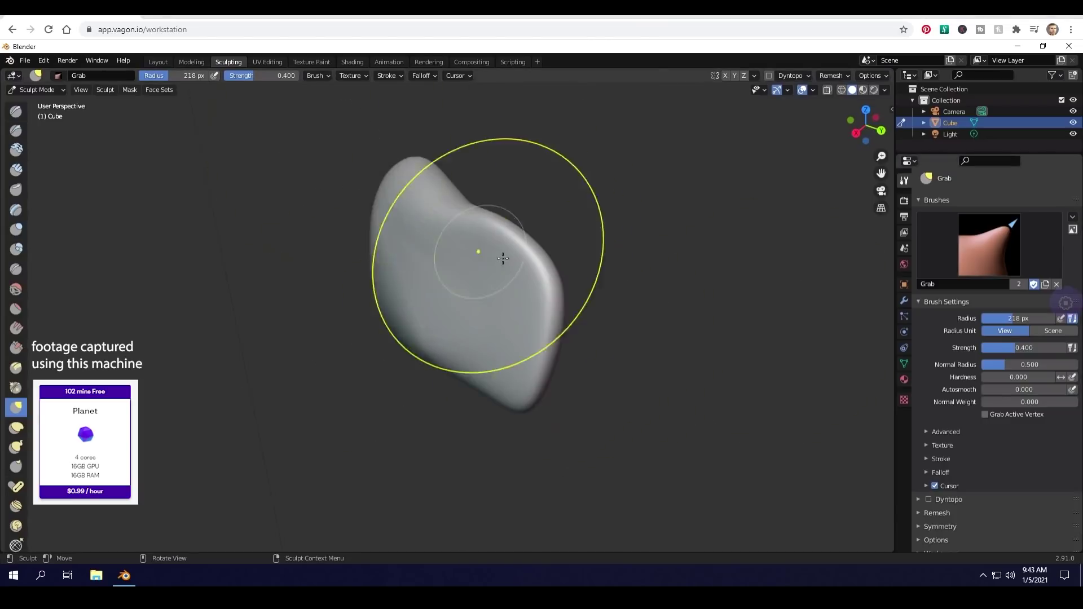
mouse_move(476, 237)
middle_down()
mouse_move(583, 281)
mouse_move(493, 273)
middle_up()
Adjust the remesh voxel size and turn on Statistics in the viewport overlays
key(r)
click(617, 280)
middle_drag(444, 300, 418, 314)
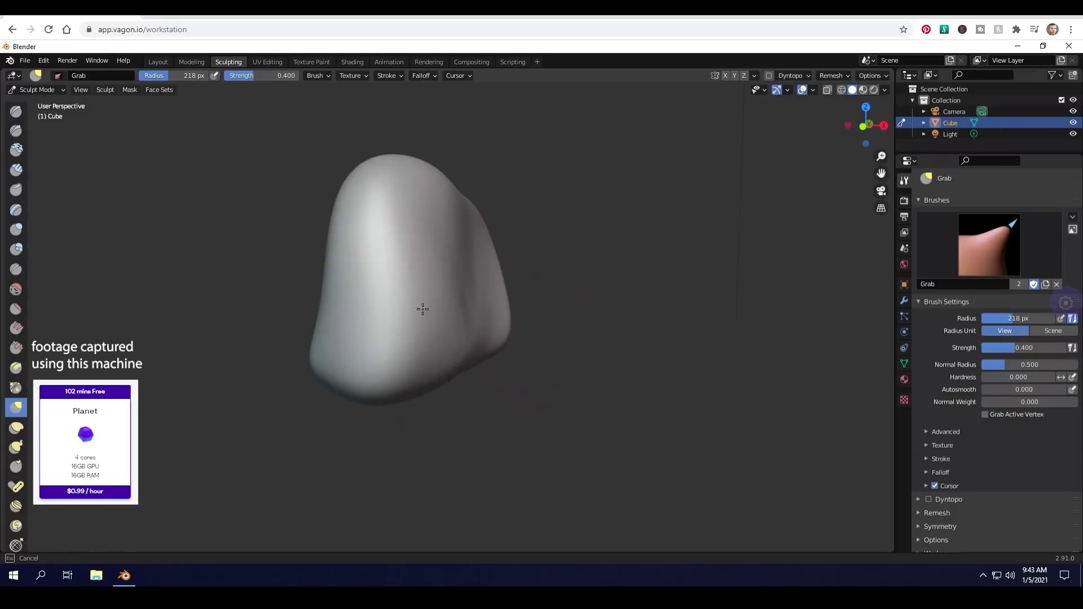
click(813, 90)
click(748, 157)
Remesh the boulder at a finer voxel size to get a much denser mesh
scroll(433, 265, up, 2)
drag(426, 410, 436, 402)
key(r)
key(Escape)
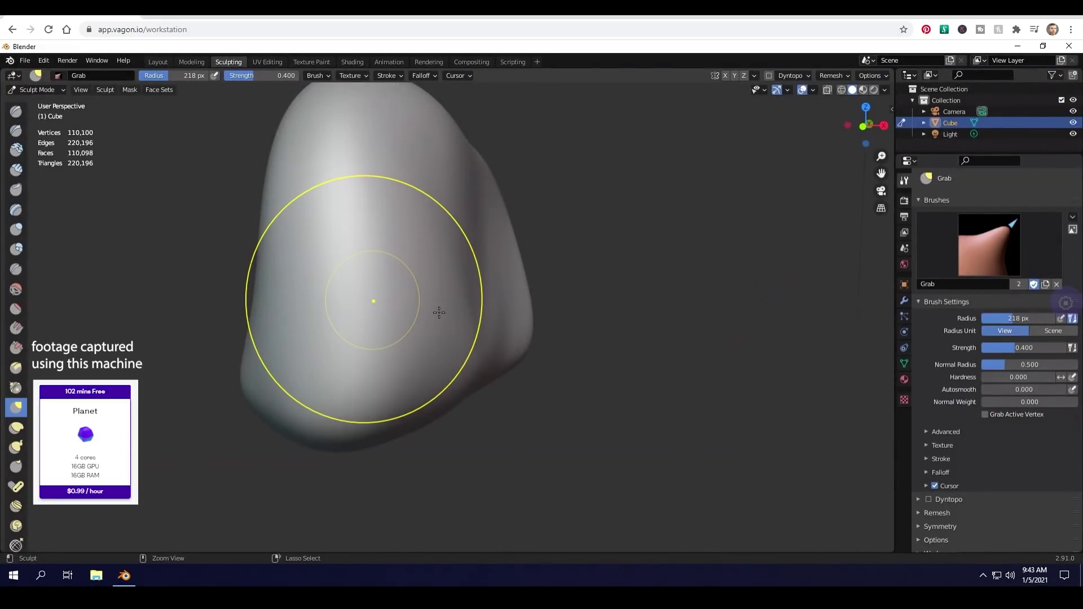
key(ctrl+r)
Refine the boulder's underside and upper edge with short Grab strokes
middle_drag(439, 312, 389, 411)
drag(389, 411, 398, 423)
middle_drag(398, 423, 537, 200)
drag(536, 201, 546, 172)
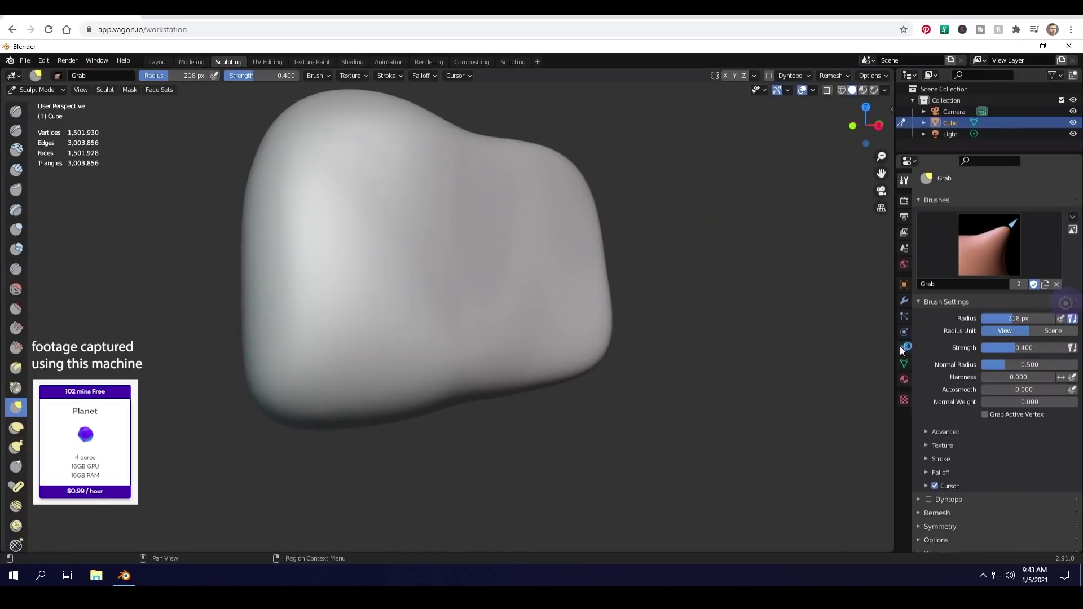
Create a new texture for the Grab brush and open its texture properties
click(941, 445)
scroll(1003, 485, down, 2)
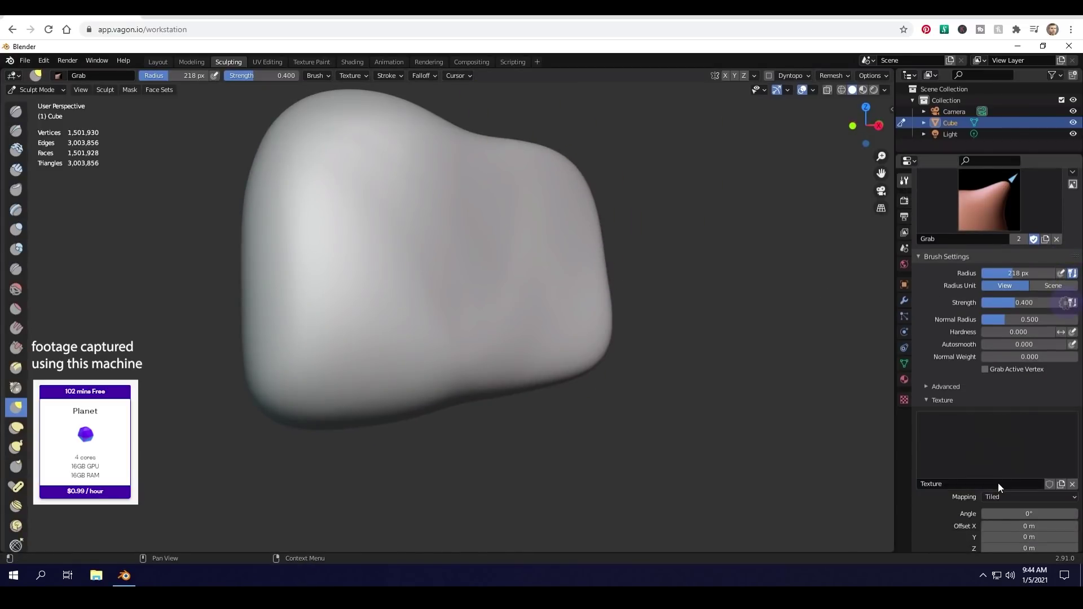
click(991, 495)
click(1001, 438)
click(904, 400)
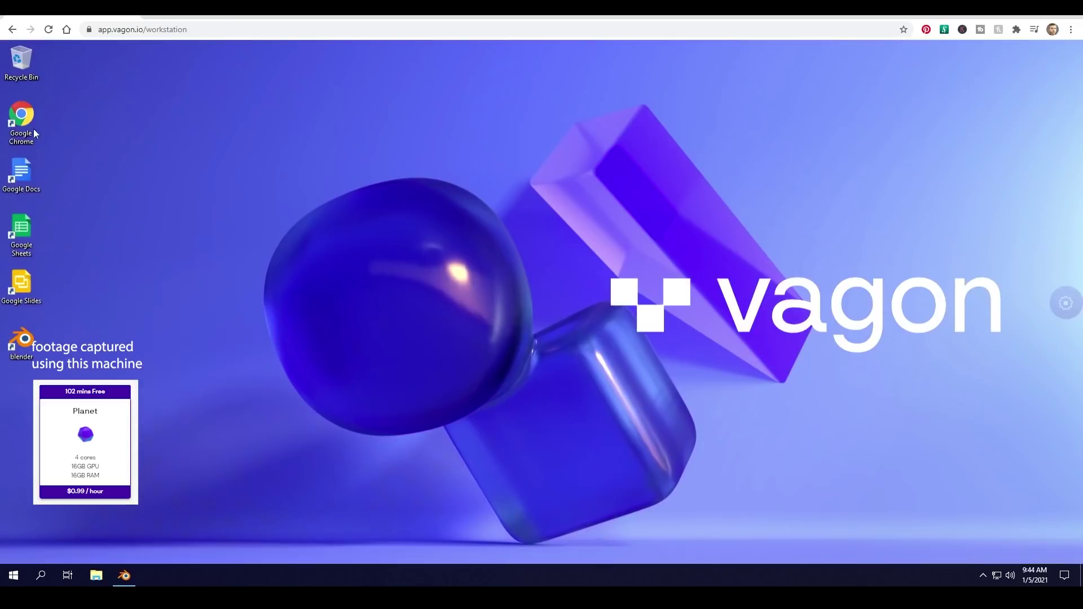
Open Google Chrome on the cloud desktop and search the web for "rock alpha"
double_click(33, 129)
click(435, 258)
text(rock apla)
key(BackSpace)
key(BackSpace)
key(BackSpace)
text(lpha)
key(Return)
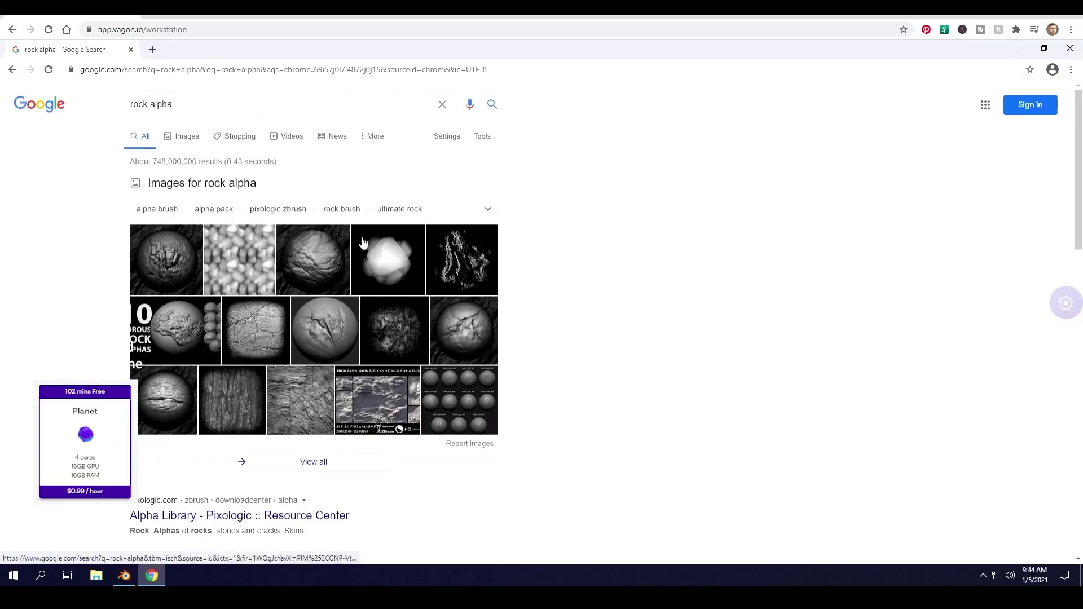
Browse the image results and open the textures.com page of Handsculpted Rock Brush Set A
click(190, 135)
click(420, 294)
right_click(792, 346)
click(839, 451)
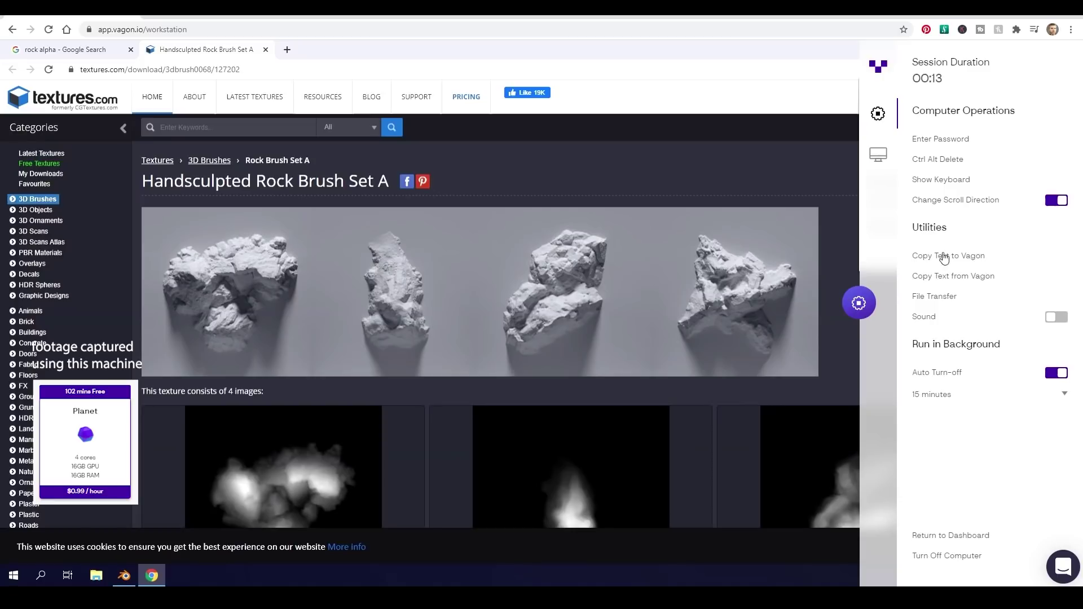
Show the remote on-screen keyboard for the site login, close it and decline saving the password
click(957, 180)
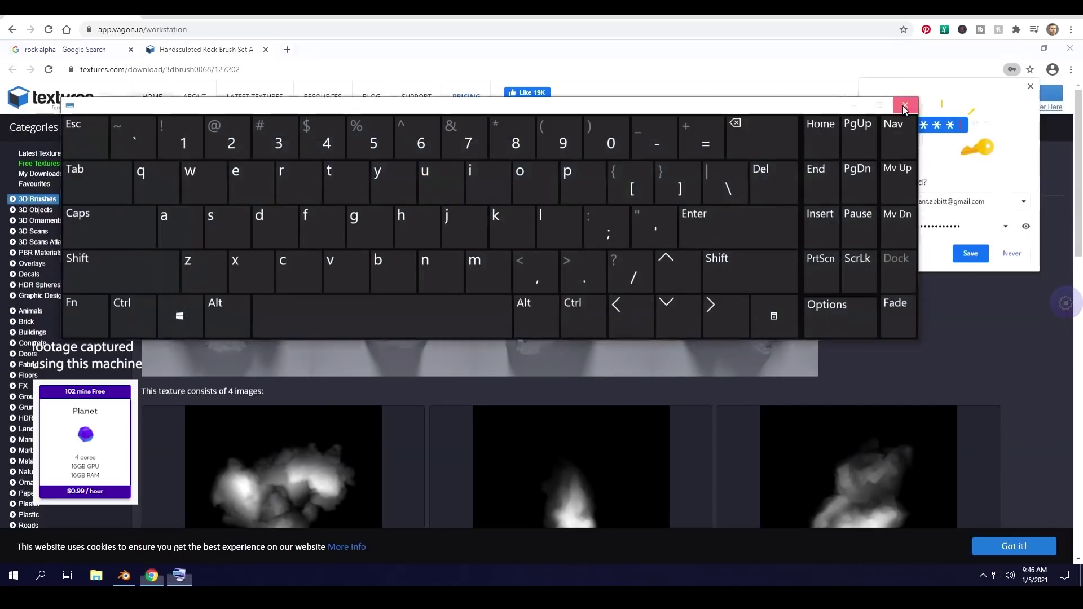
click(904, 105)
click(1004, 254)
Download the free small 512x512 TIFF images of the rock brush set
scroll(392, 317, down, 4)
click(218, 404)
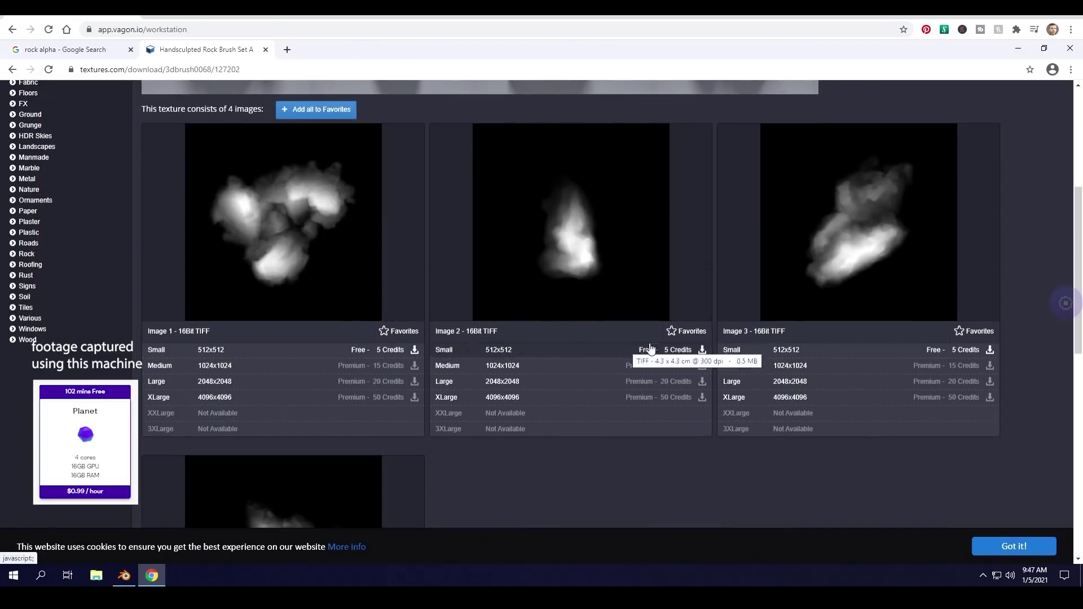
scroll(508, 361, down, 5)
click(388, 400)
scroll(438, 325, up, 3)
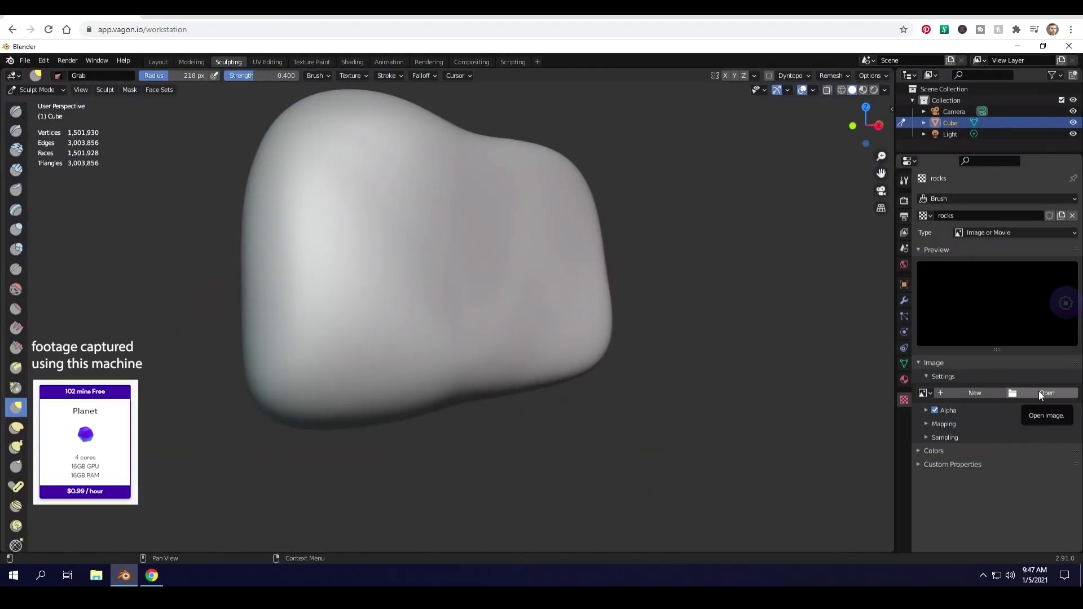
Load the first downloaded 512 px rock brush TIFF from Downloads as the image of the rocks texture in Blender
click(1039, 394)
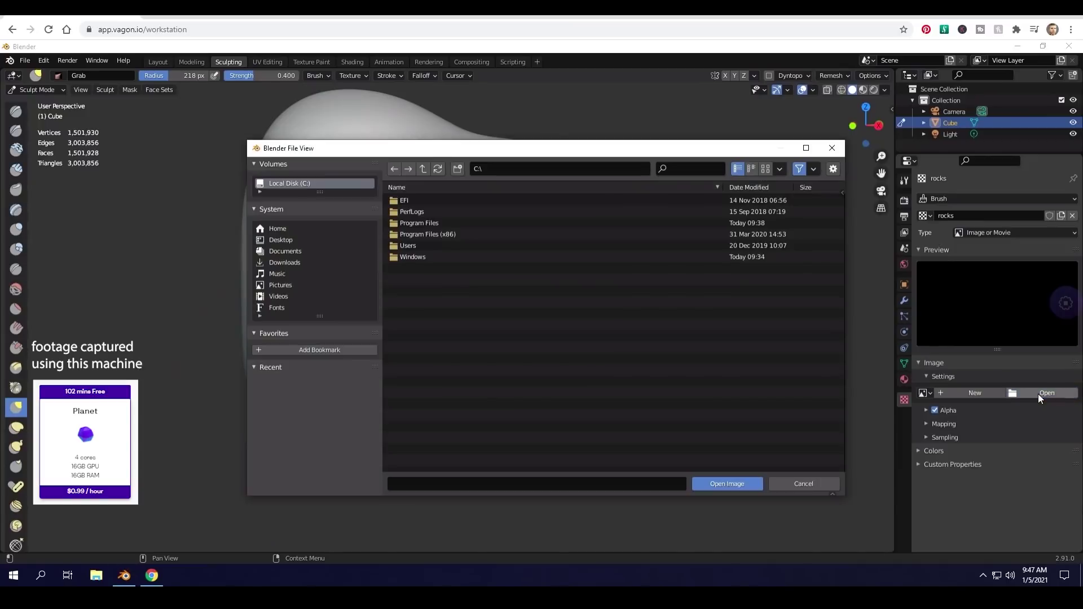
click(292, 262)
click(462, 201)
click(726, 482)
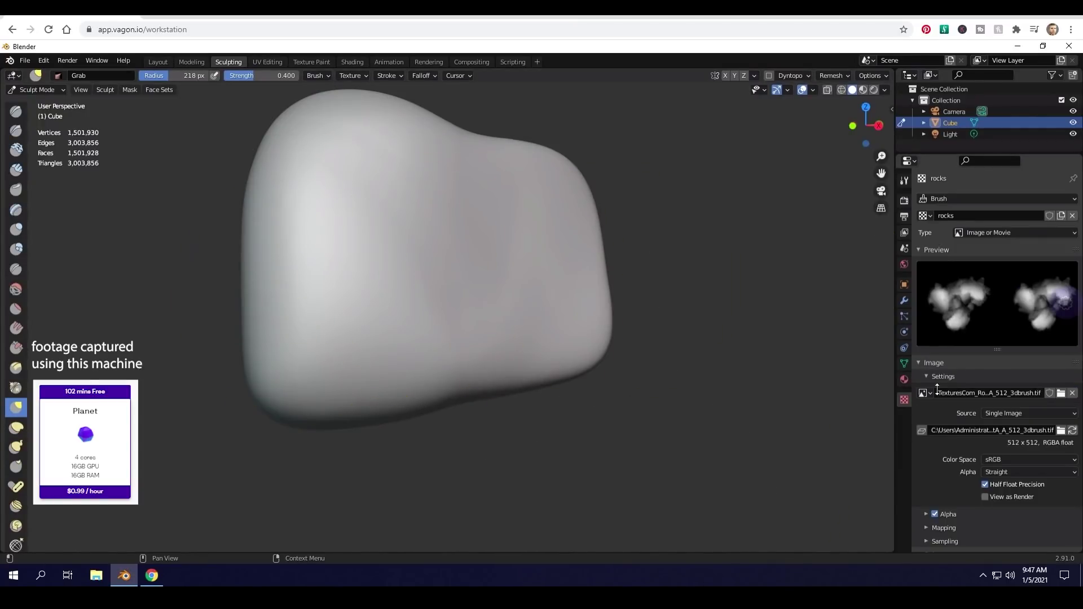
Switch to the Draw brush and assign the rocks texture to it
click(904, 180)
click(16, 112)
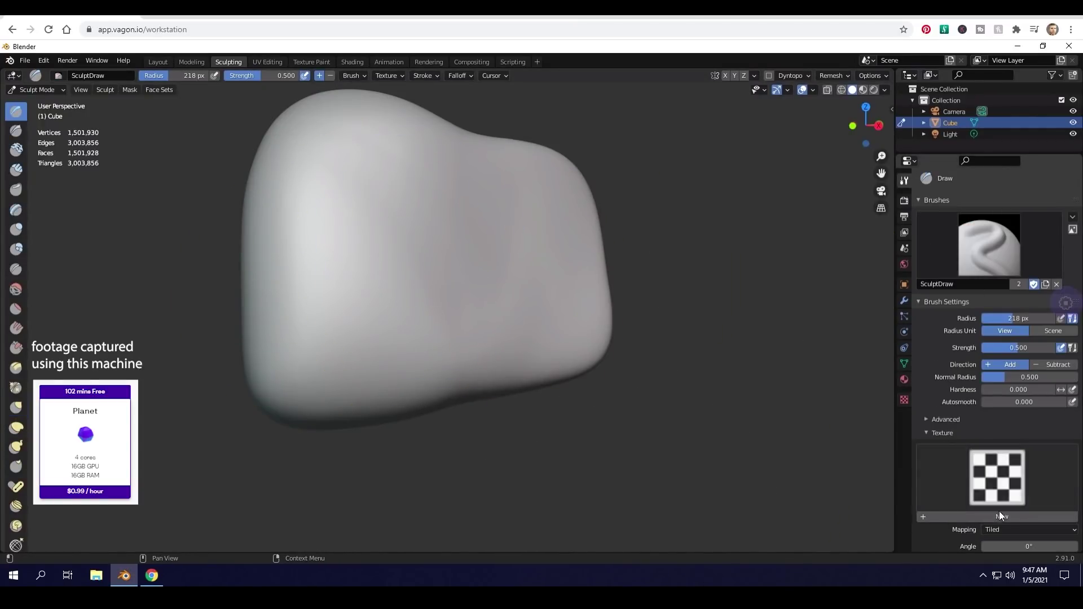
click(1001, 516)
click(997, 477)
click(733, 302)
Set the Draw brush texture mapping to Random
mouse_move(351, 269)
middle_down()
mouse_move(548, 190)
mouse_move(333, 139)
middle_up()
scroll(1017, 510, down, 1)
click(1018, 507)
click(1015, 445)
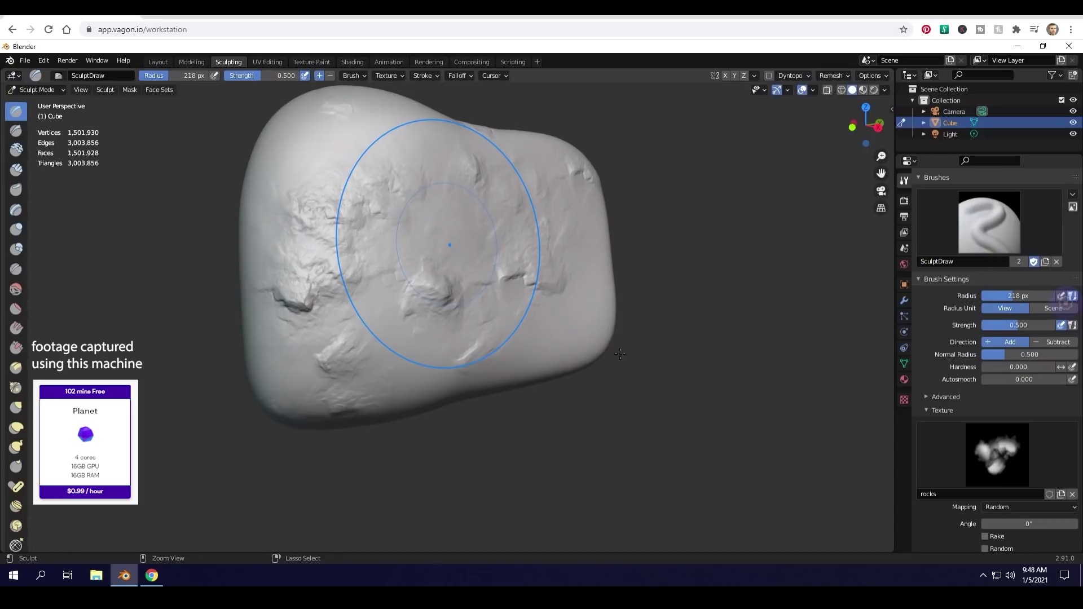
Sculpt rocky detail over the boulder's sides with the textured Draw brush, enabling Rake for the texture angle
middle_drag(620, 353, 491, 359)
middle_drag(558, 359, 482, 247)
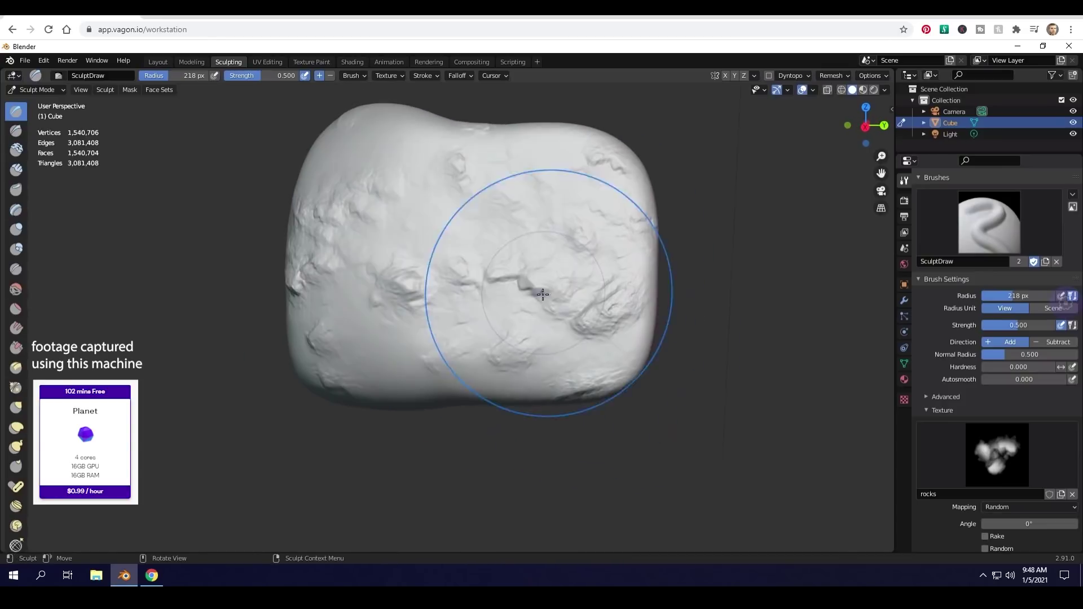
scroll(1036, 521, down, 2)
middle_drag(408, 325, 513, 149)
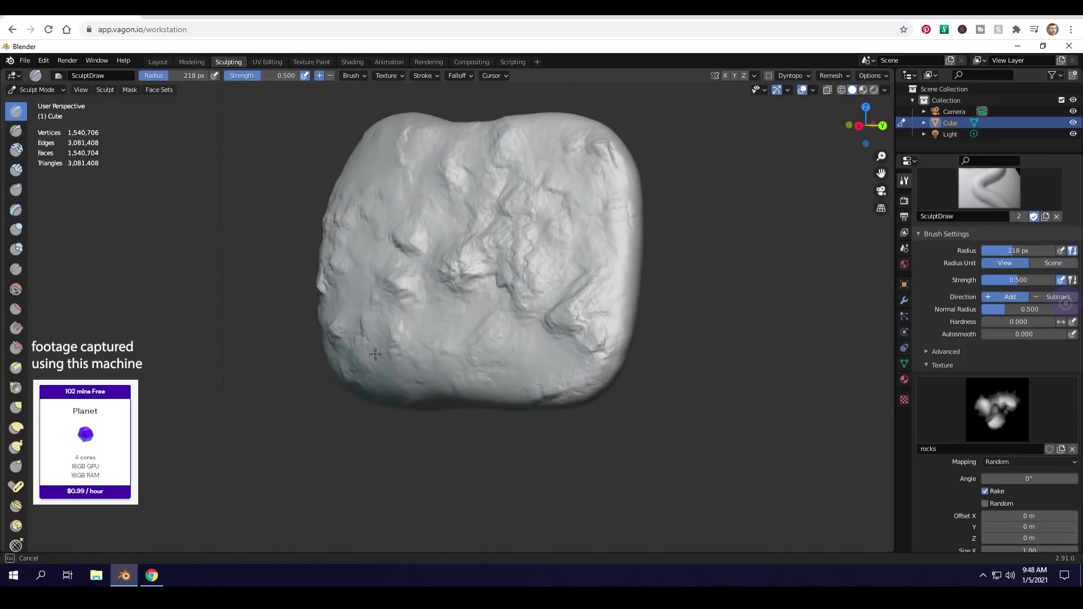
mouse_move(424, 321)
middle_down()
mouse_move(395, 282)
mouse_move(351, 128)
mouse_move(352, 257)
mouse_move(414, 205)
mouse_move(416, 353)
mouse_move(479, 218)
middle_up()
Create a new texture for the Draw brush and load another 512 px 3dbrush rock TIFF from Downloads as its image
click(1061, 449)
click(903, 399)
click(1046, 393)
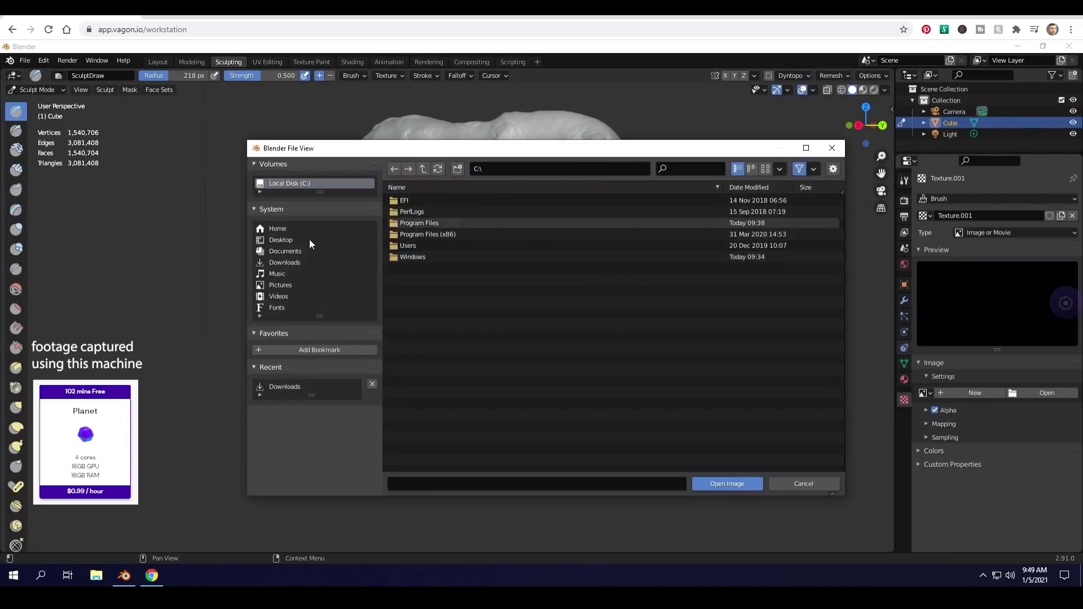
click(294, 262)
click(765, 168)
click(530, 213)
click(727, 483)
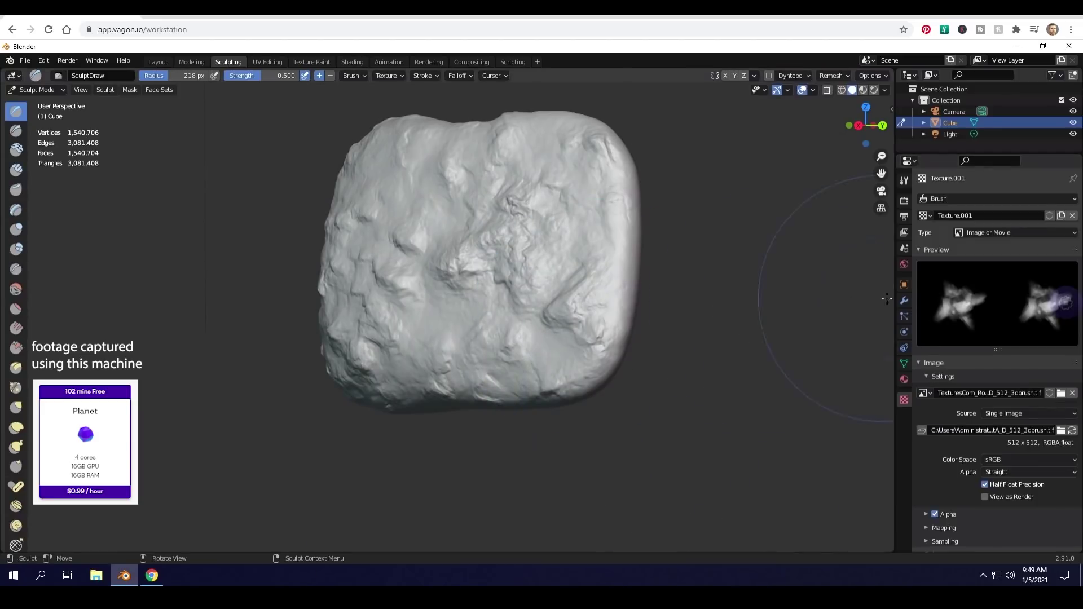
click(904, 180)
Sculpt finer rocky detail around all sides of the boulder with the new texture, setting the Draw brush strength to 0.440
middle_drag(454, 337, 503, 325)
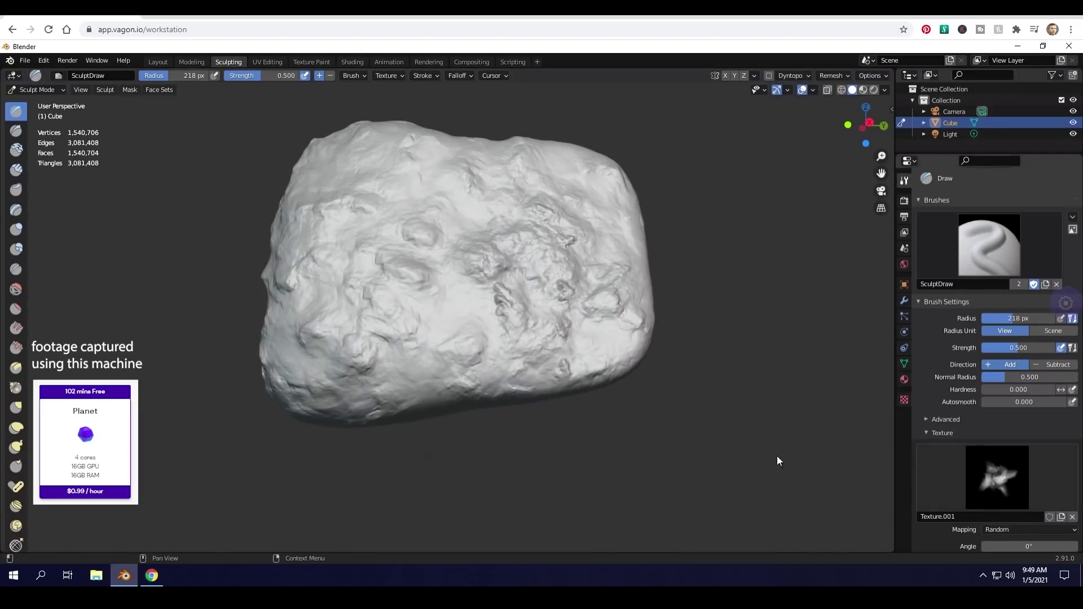
middle_drag(420, 301, 486, 152)
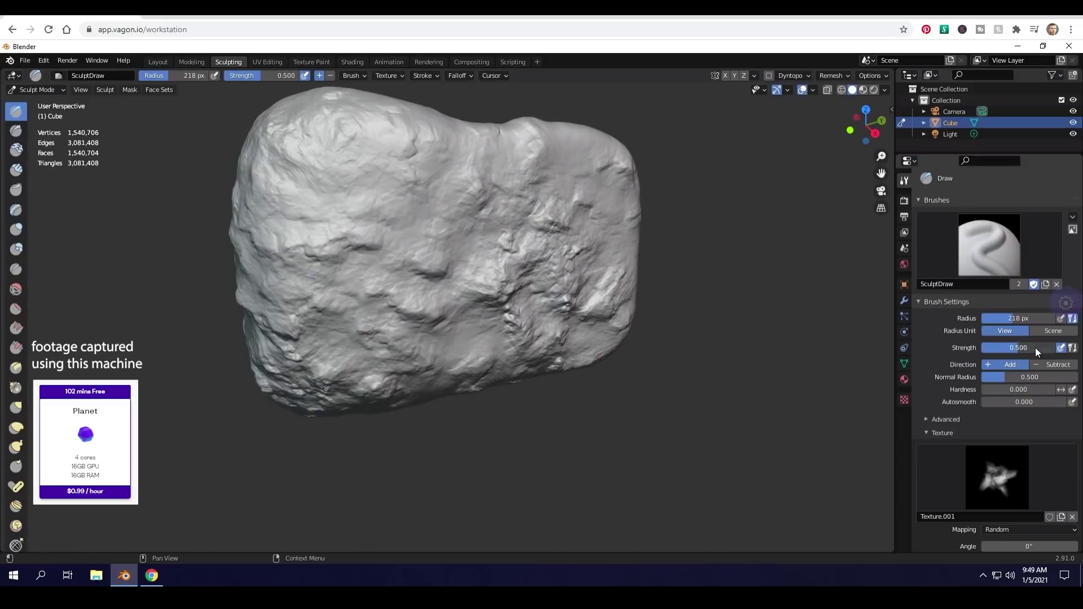
middle_drag(535, 205, 572, 306)
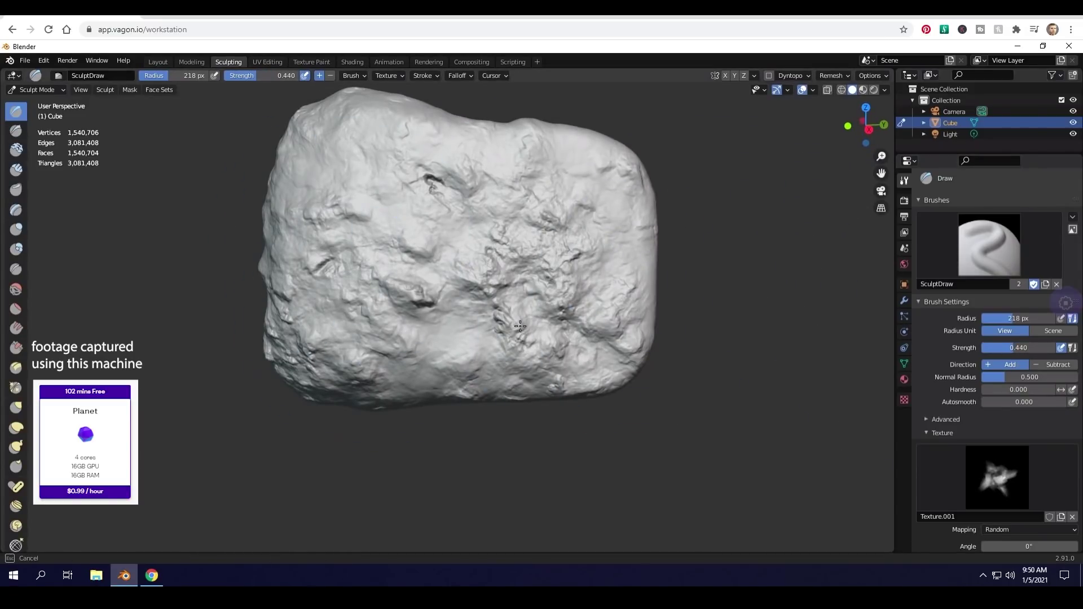
mouse_move(566, 302)
middle_down()
mouse_move(573, 271)
mouse_move(472, 322)
mouse_move(279, 284)
middle_up()
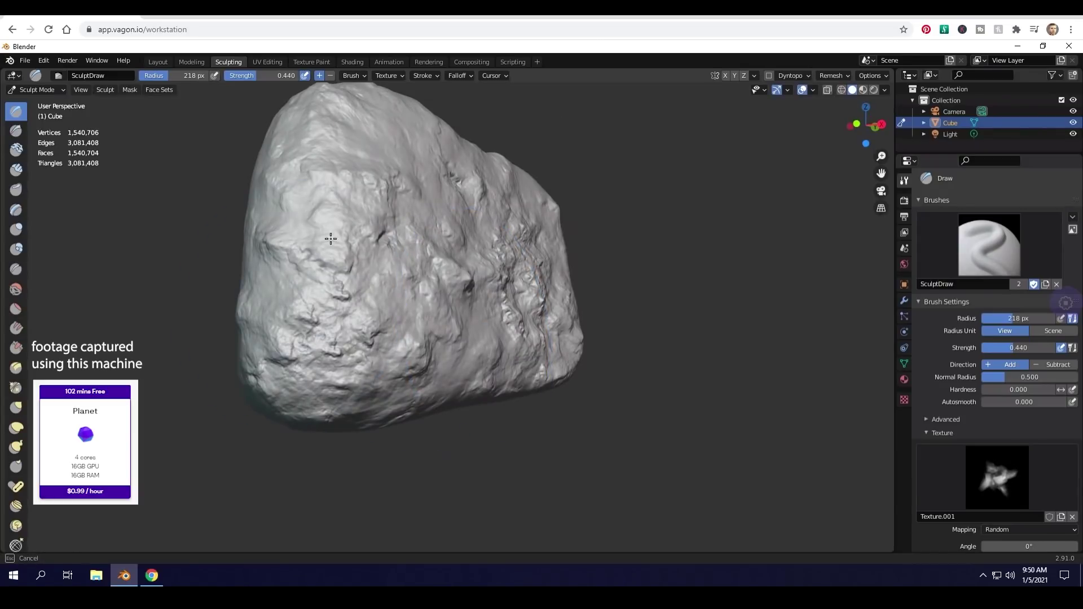
middle_drag(336, 306, 329, 147)
middle_drag(566, 161, 479, 226)
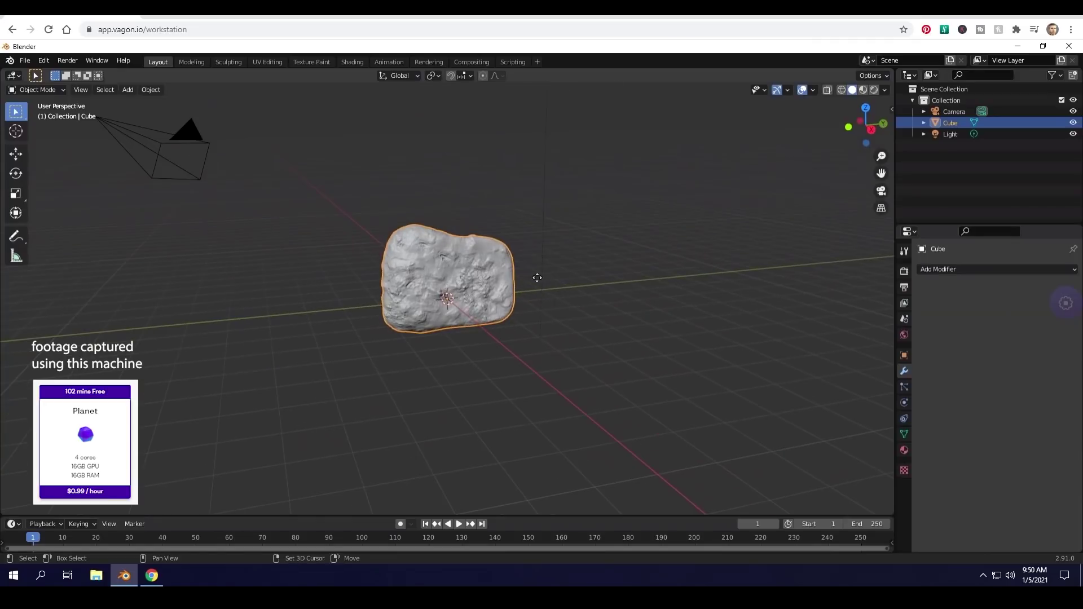
Duplicate the sculpted rock in the Layout workspace, place the copy beside it and reselect the original
key(shift+d)
click(655, 262)
scroll(592, 312, up, 5)
middle_drag(592, 312, 574, 308)
click(451, 237)
Reshape the original rock in the Sculpting workspace with the Grab brush
click(228, 62)
key(g)
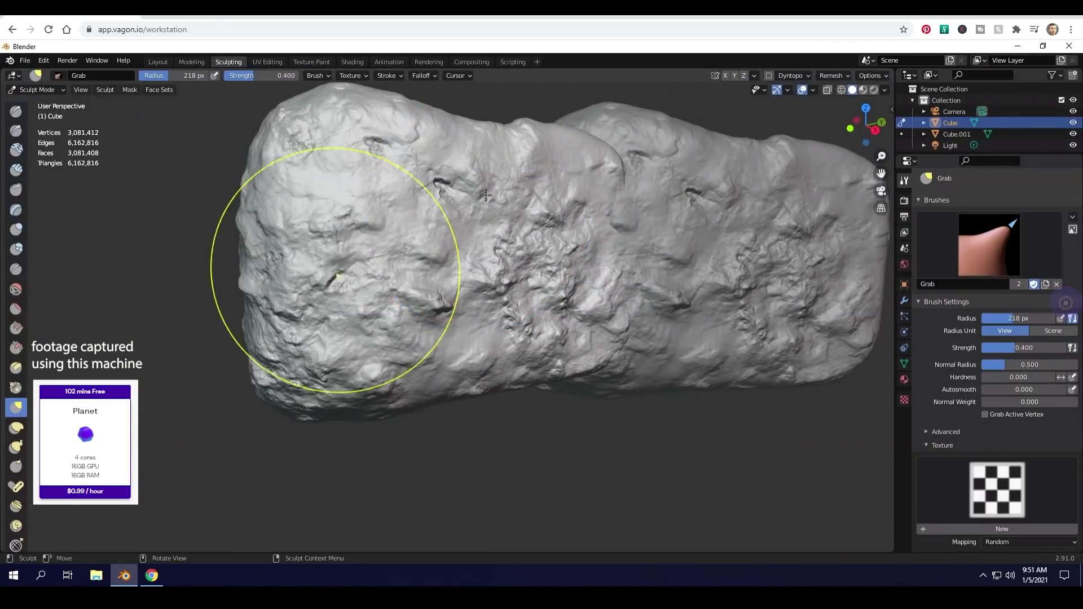
middle_drag(513, 205, 525, 238)
drag(398, 341, 355, 307)
scroll(1040, 425, down, 4)
click(930, 295)
click(941, 465)
click(951, 481)
click(940, 406)
middle_drag(362, 162, 685, 246)
scroll(685, 245, down, 2)
mouse_move(478, 225)
middle_down()
mouse_move(462, 343)
mouse_move(497, 284)
mouse_move(431, 312)
mouse_move(454, 240)
middle_up()
scroll(497, 284, up, 4)
scroll(453, 240, down, 5)
Open Blender's Shading workspace, switch to Chrome, search textures.com for rock pbr and open the Rock Cliff Desert 2 material's flat maps
click(352, 61)
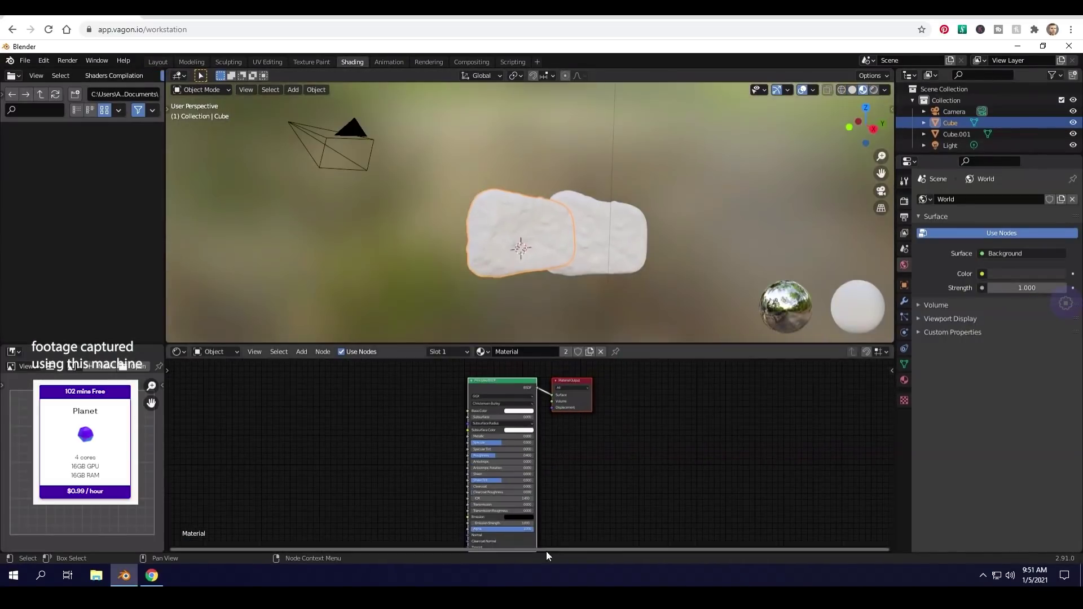
click(1017, 46)
click(259, 73)
text(textures.com)
key(Return)
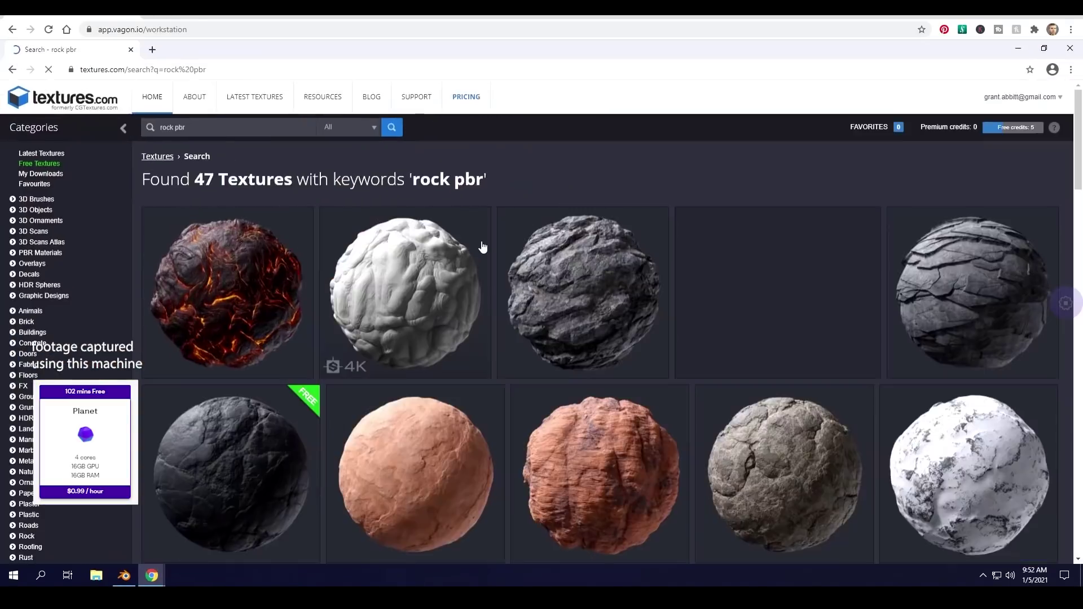
scroll(480, 246, down, 5)
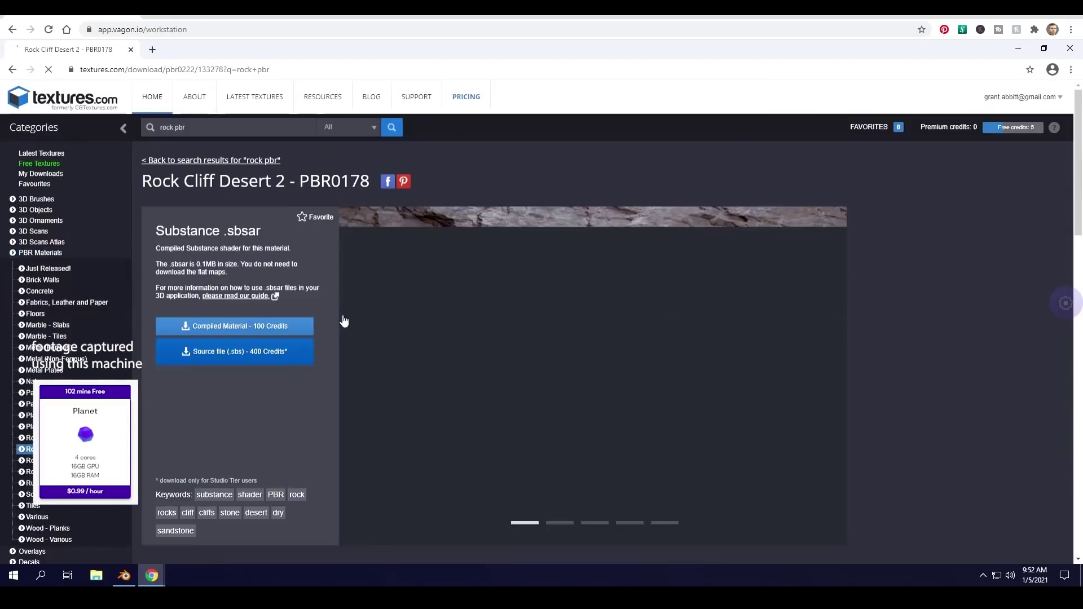
scroll(367, 332, down, 9)
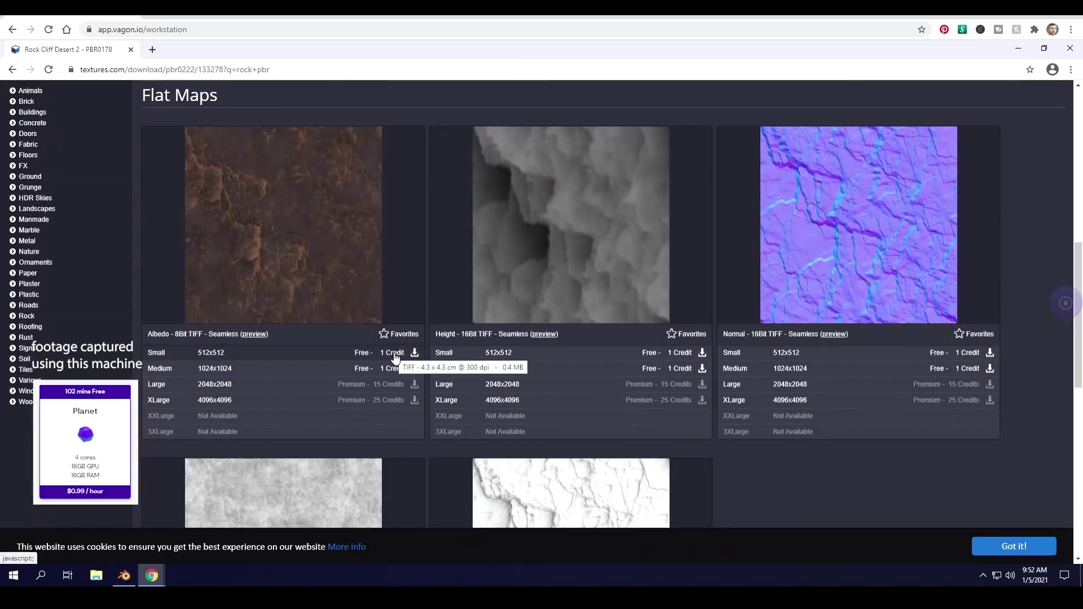
Download the 1024x1024 albedo, normal, roughness and ambient occlusion maps of Rock Cliff Desert 2
click(415, 353)
click(812, 372)
scroll(701, 371, down, 5)
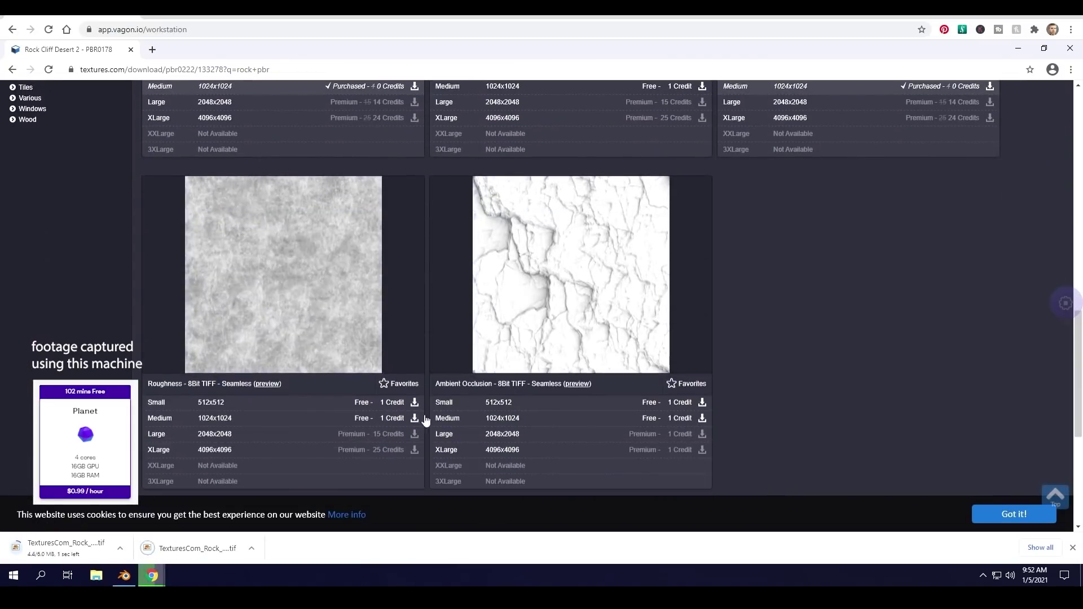
click(417, 417)
click(661, 415)
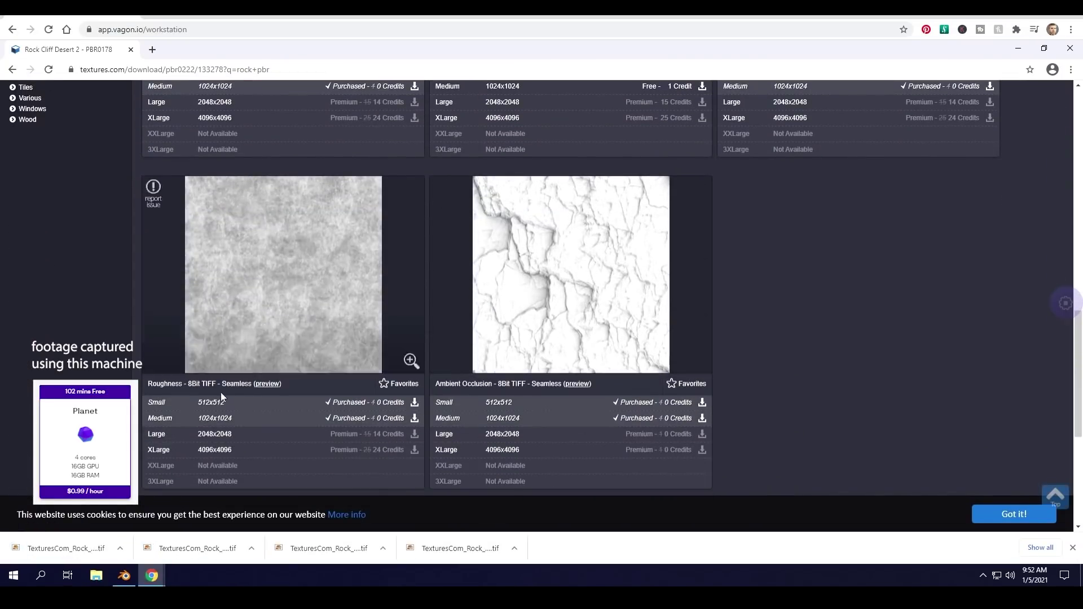
Switch back to Blender, restore its window to a smaller size on the desktop and minimise Chrome behind it
click(123, 575)
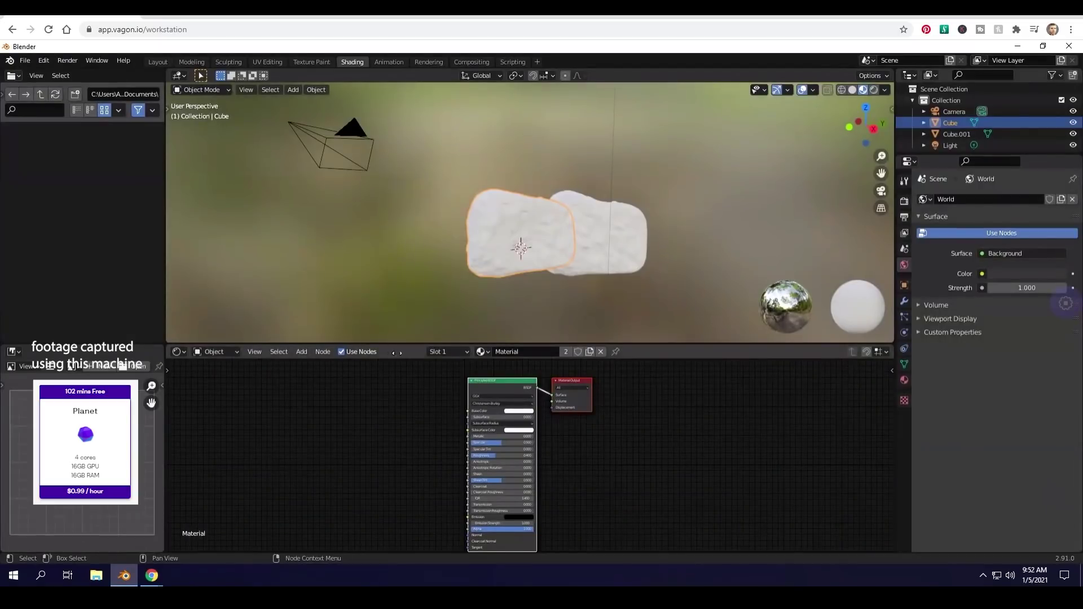
scroll(503, 396, up, 1)
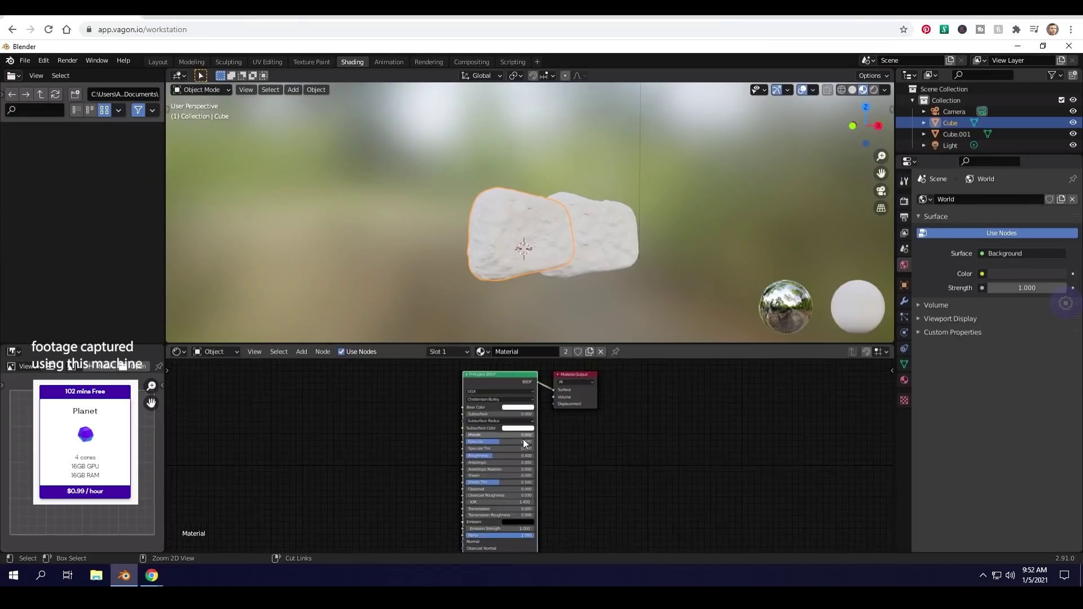
scroll(523, 439, up, 1)
middle_drag(552, 450, 588, 462)
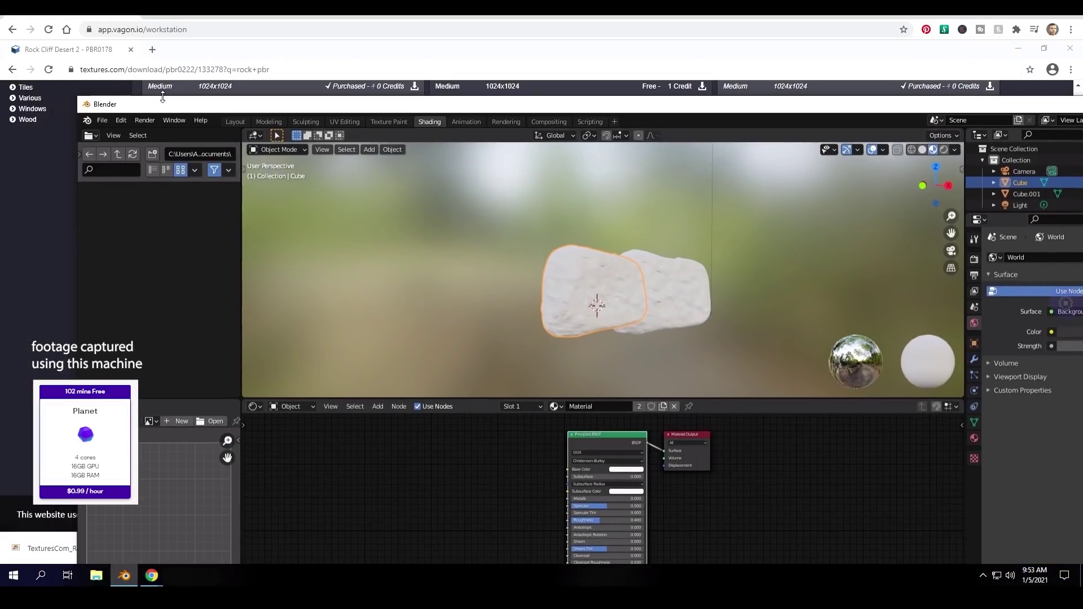
drag(163, 97, 163, 159)
click(1018, 48)
drag(529, 167, 652, 83)
Add the downloaded 1K roughness map from the Downloads folder to the rock's shader nodes as an image texture
click(96, 575)
click(276, 233)
drag(362, 306, 398, 210)
click(455, 213)
shift+click(449, 249)
drag(449, 249, 827, 440)
click(96, 575)
drag(922, 415, 949, 411)
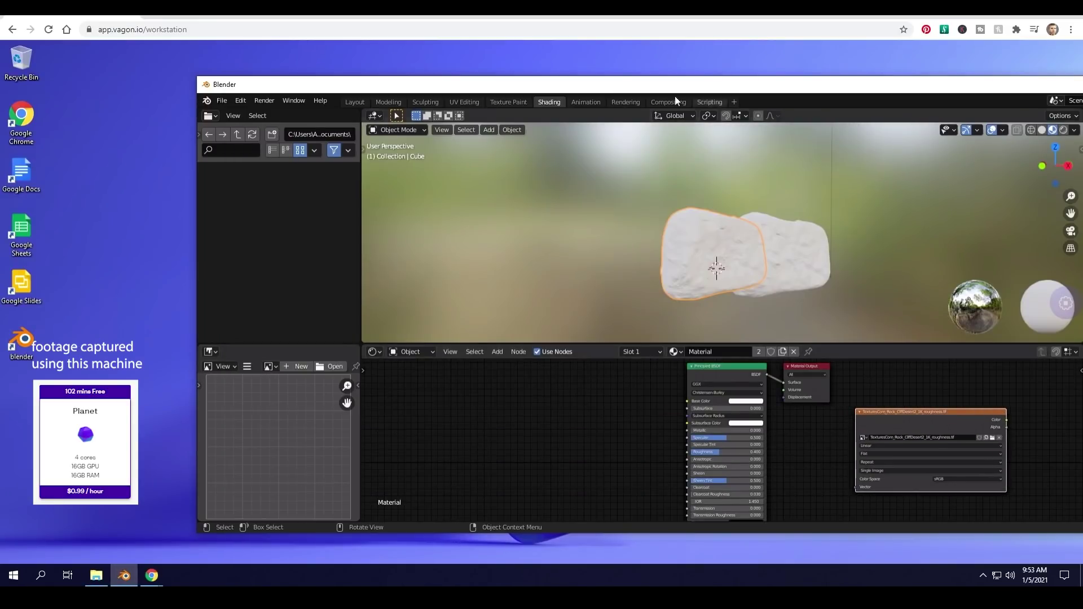
Add the albedo, ao and normal maps from Downloads to the shader as image textures and maximise the Blender window
click(96, 575)
drag(518, 137, 362, 138)
click(302, 218)
drag(302, 218, 824, 436)
drag(292, 238, 877, 397)
click(1015, 88)
double_click(1015, 87)
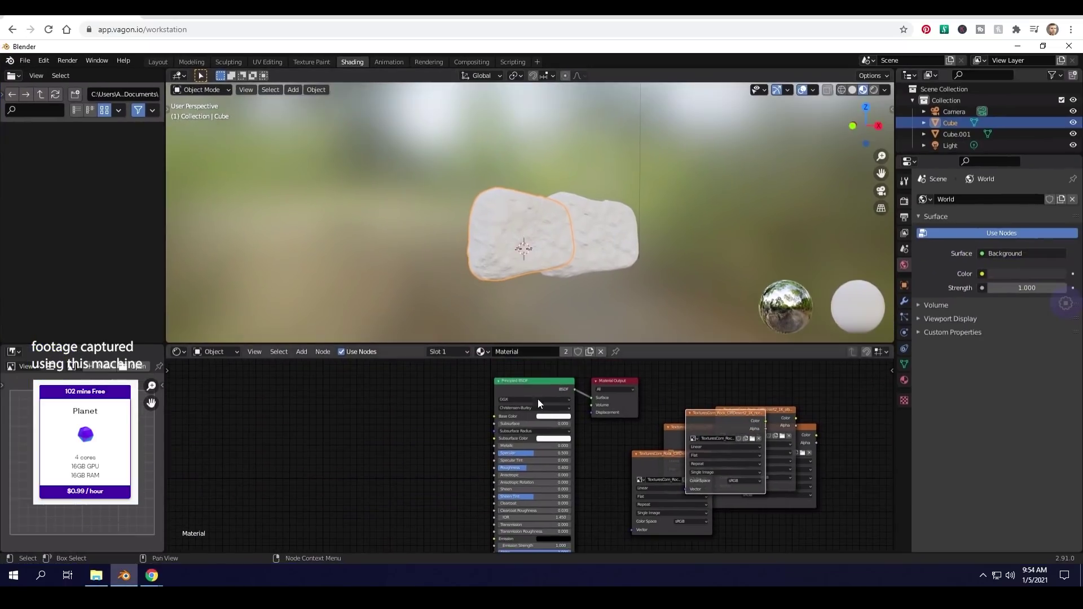
Enlarge the shader editor and arrange the image texture nodes in front of the Principled BSDF
scroll(543, 232, up, 5)
key(g)
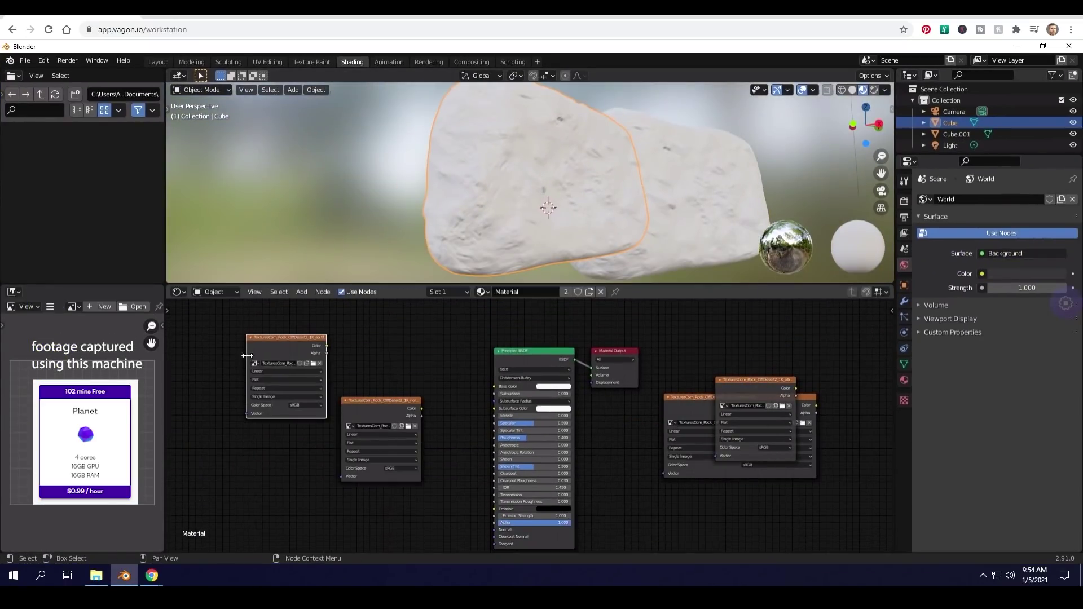
drag(341, 436, 265, 436)
drag(338, 405, 256, 444)
middle_drag(395, 423, 458, 402)
drag(812, 367, 504, 410)
drag(469, 427, 401, 427)
middle_drag(459, 390, 481, 436)
drag(496, 458, 282, 318)
drag(383, 370, 317, 404)
Set the ao and normal image textures to Non-Color and finish lining up the texture nodes
click(310, 464)
click(384, 529)
click(370, 484)
middle_drag(469, 475, 479, 404)
drag(784, 352, 422, 342)
drag(372, 395, 367, 486)
Maximise the shader editor and connect the roughness texture's Color output to the Principled BSDF's Roughness input
scroll(451, 395, down, 6)
key(ctrl+space)
drag(563, 231, 436, 333)
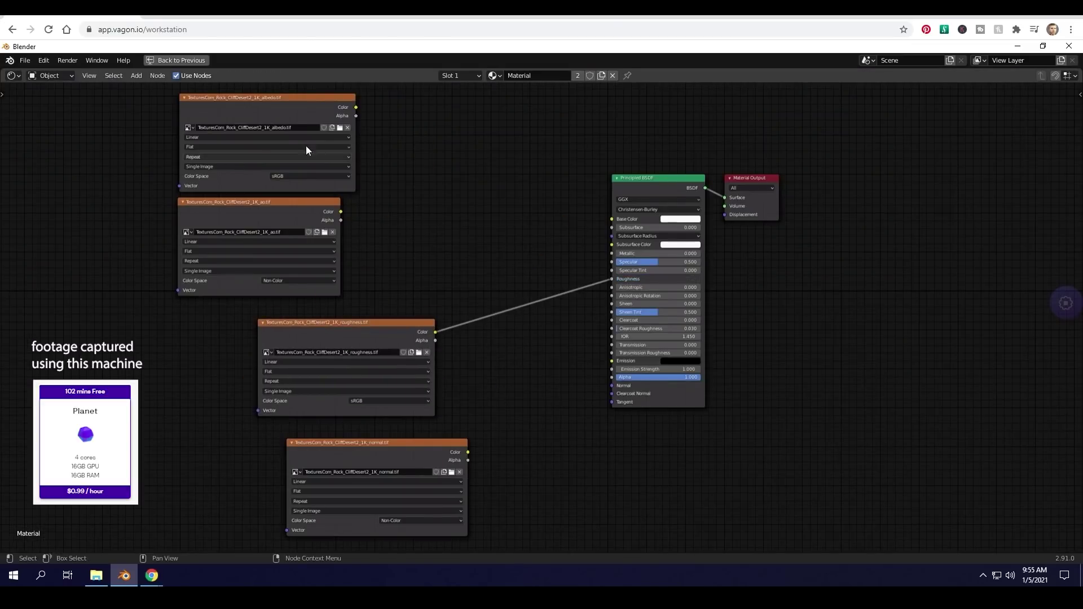
Search the add-ons in Preferences for node and enable Node Wrangler
click(44, 60)
click(59, 195)
click(49, 198)
click(323, 118)
text(node)
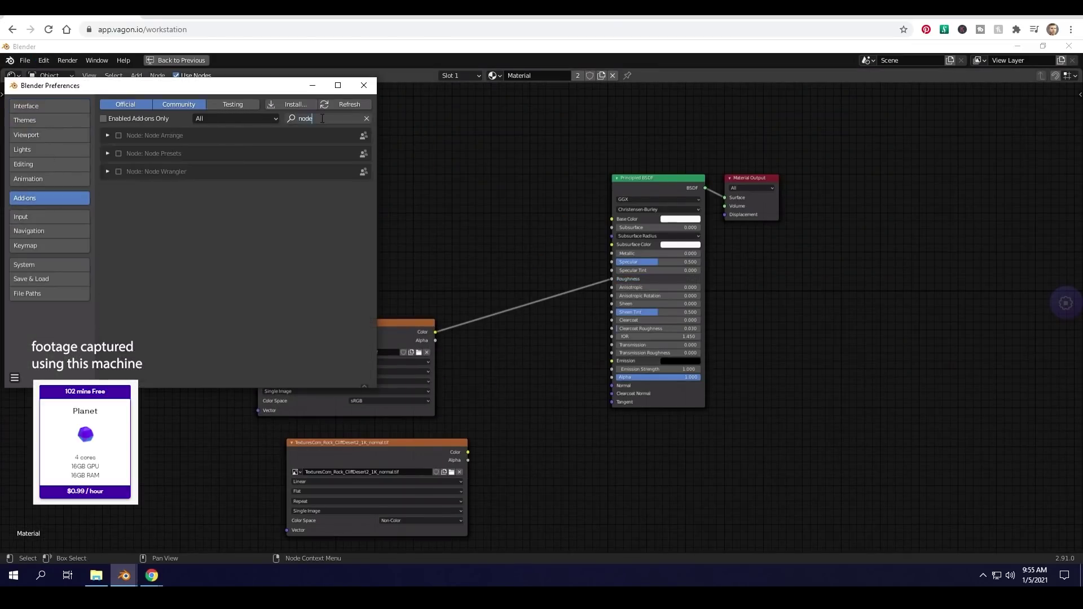
click(364, 86)
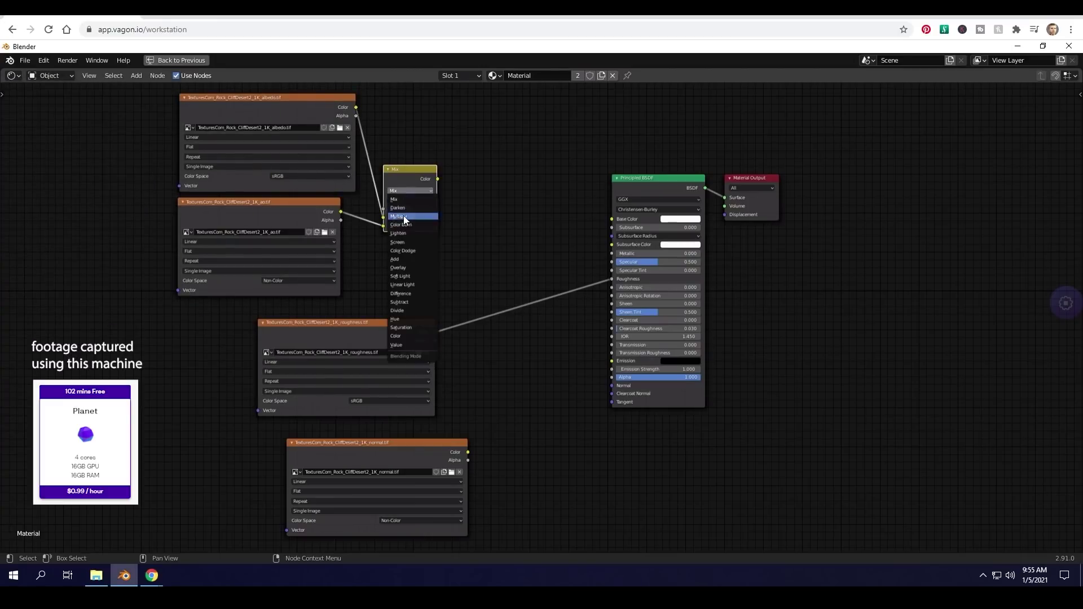
Wire albedo and ao through a Multiply node into Base Color, normal through a Normal Map node, and set roughness to Non-Color
click(556, 497)
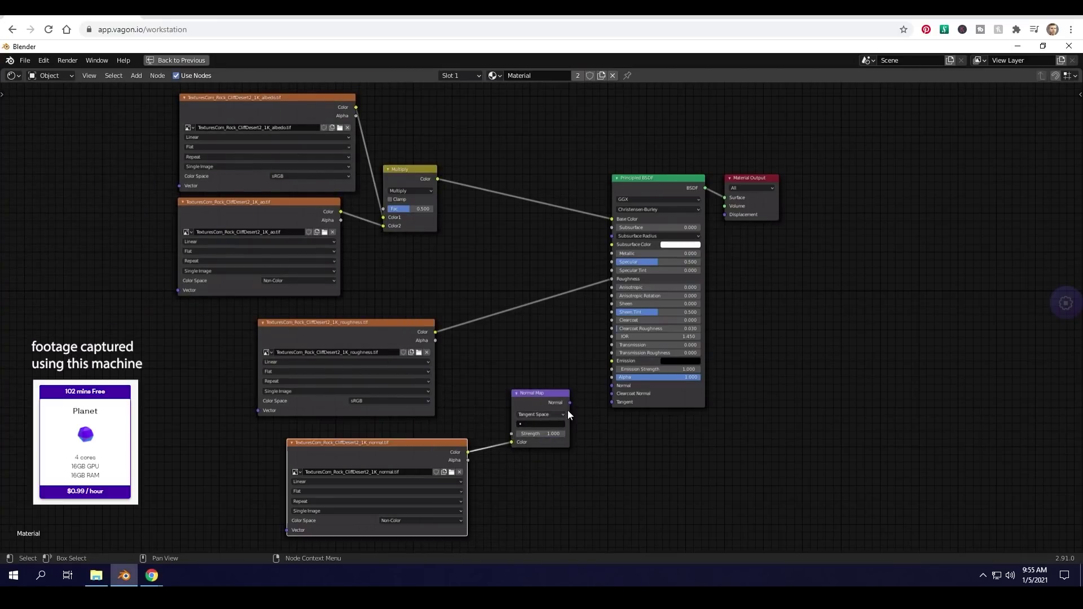
click(397, 434)
key(ctrl+space)
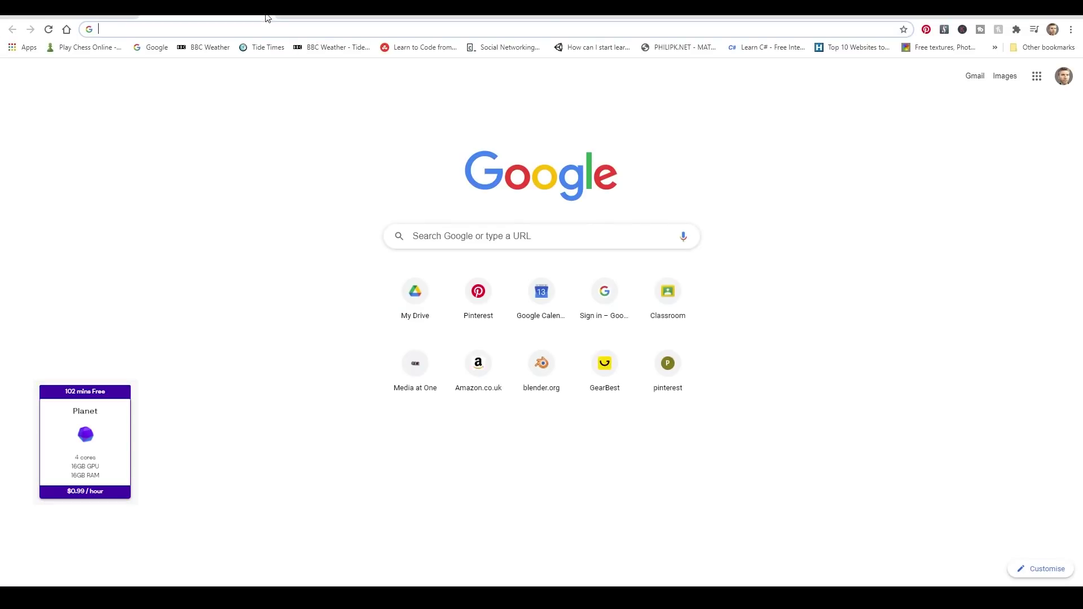
Add a Mapping node in front of the image texture nodes
middle_drag(294, 358, 478, 430)
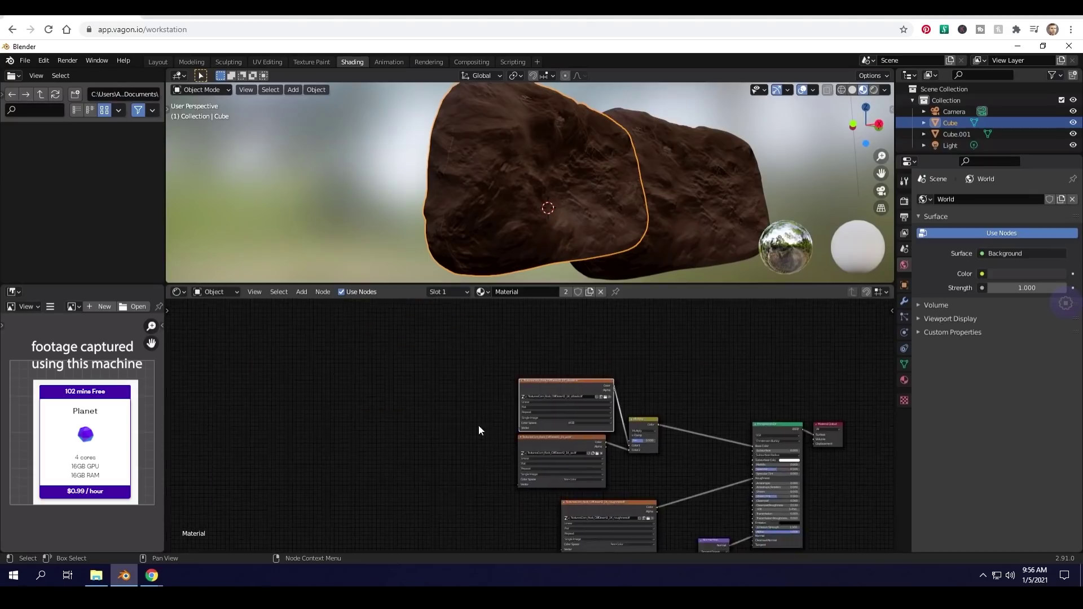
scroll(478, 431, up, 2)
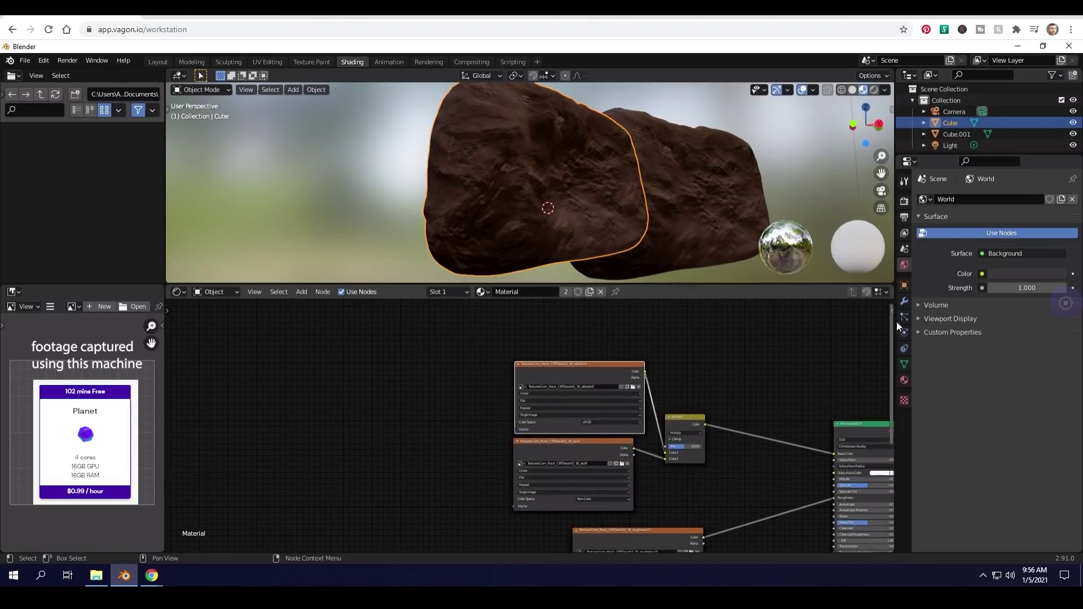
click(1063, 304)
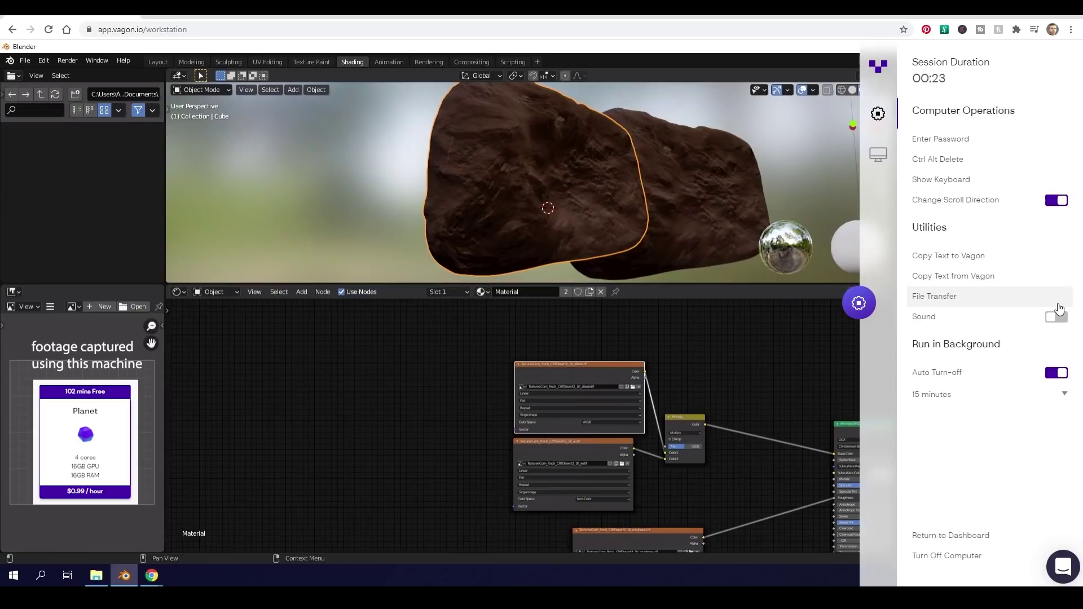
click(551, 373)
key(shift+a)
mouse_move(418, 373)
click(474, 398)
click(237, 378)
Add a Texture Coordinate node in front of the Mapping node and connect its Object output to the Mapping Vector input
key(shift+a)
mouse_move(340, 335)
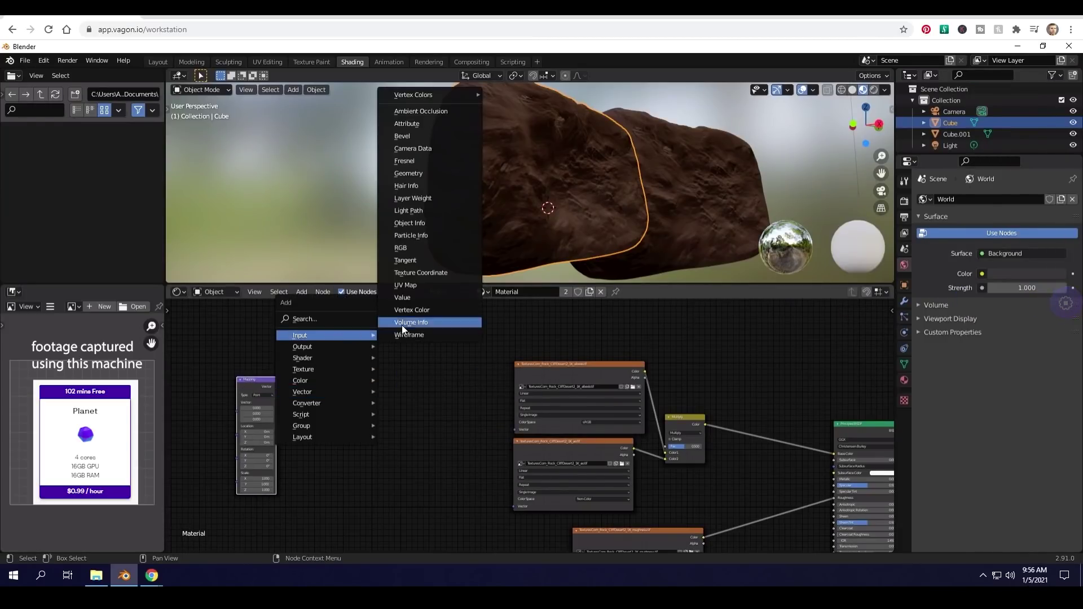
key(Escape)
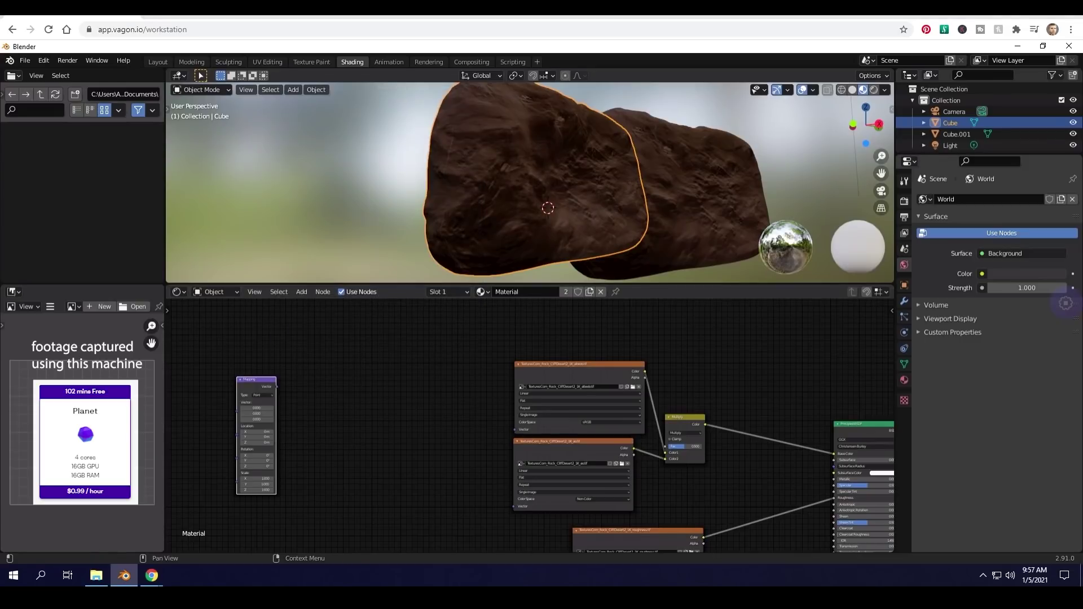
mouse_move(353, 367)
click(434, 286)
click(305, 373)
scroll(282, 373, up, 3)
drag(190, 370, 359, 358)
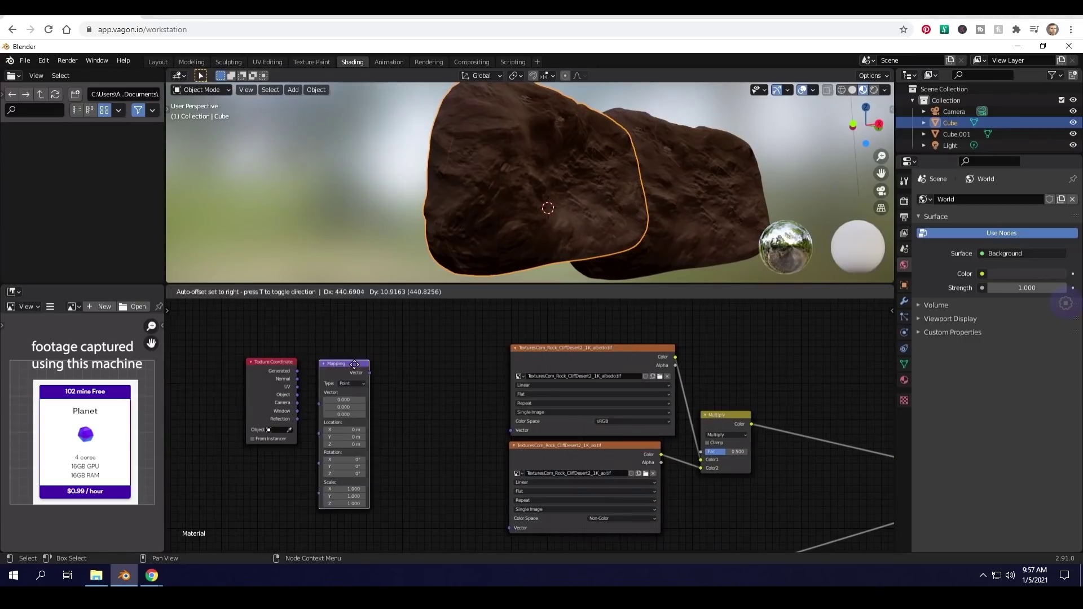
drag(317, 397, 297, 399)
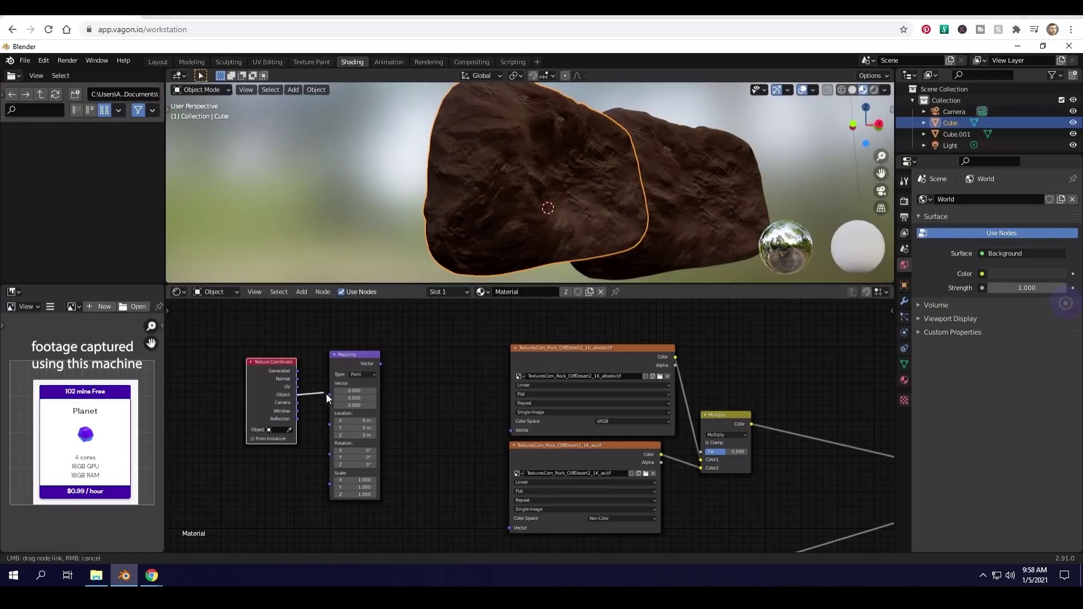
Connect the Mapping node's Vector output to the Vector inputs of all four image textures
alt+right_drag(501, 387, 527, 395)
middle_drag(384, 407, 306, 330)
alt+right_drag(299, 330, 451, 406)
scroll(440, 395, down, 3)
alt+right_drag(341, 333, 507, 502)
middle_drag(460, 497, 455, 431)
scroll(455, 430, down, 3)
alt+right_drag(371, 306, 606, 507)
middle_drag(606, 508, 534, 460)
Set the projection of the normal, roughness, ao and albedo image textures to Box
scroll(533, 461, up, 6)
click(468, 487)
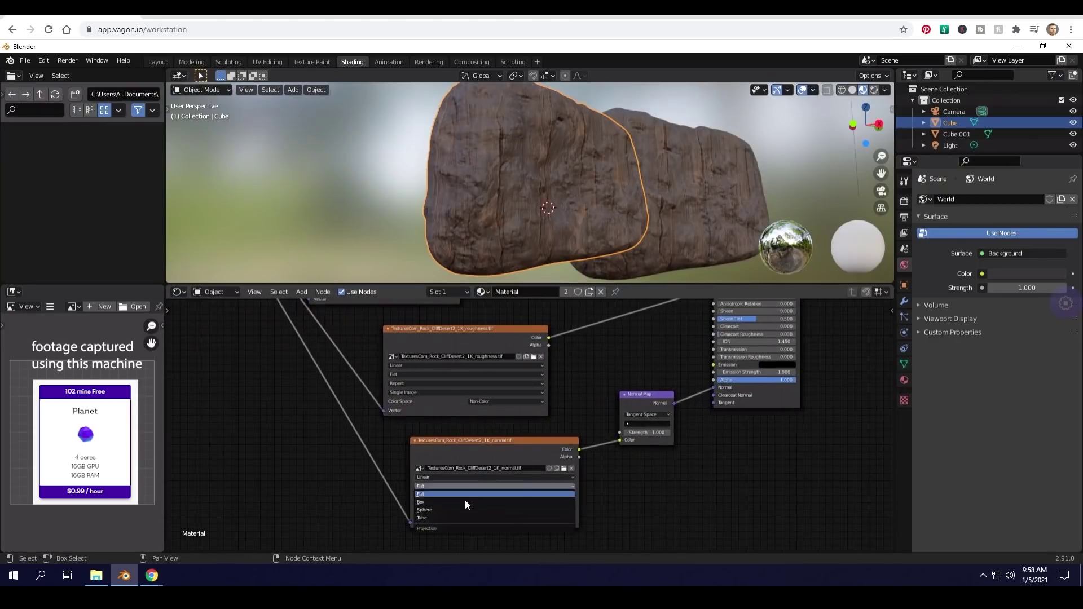
click(462, 501)
click(426, 374)
click(405, 390)
middle_drag(405, 390, 423, 495)
click(343, 371)
click(347, 387)
middle_drag(361, 389, 379, 494)
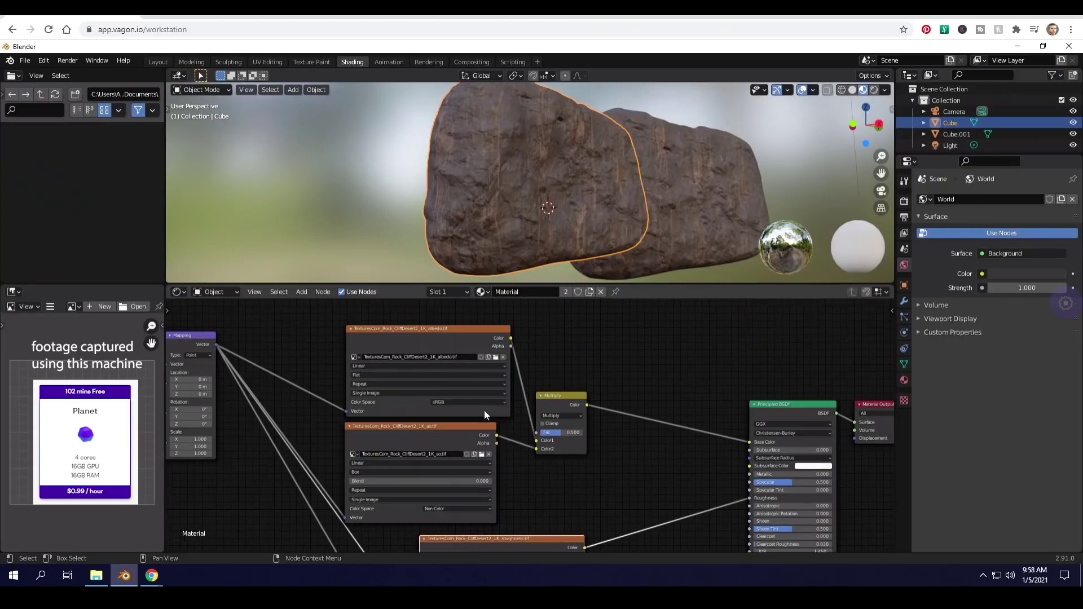
click(371, 391)
Toggle a viewport overlay option and examine the textures on both rocks up close and from a distance
middle_drag(555, 237, 585, 229)
scroll(587, 200, up, 4)
scroll(584, 229, down, 4)
click(812, 90)
click(742, 181)
middle_drag(682, 209, 540, 238)
scroll(545, 225, down, 4)
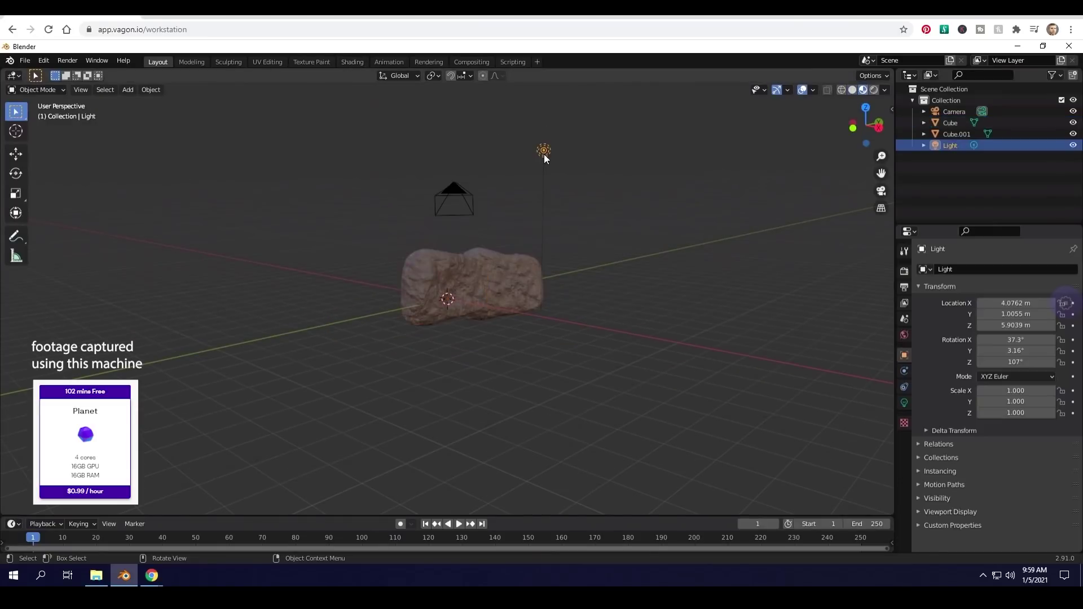
Switch to the browser, search the web for "hdri haven" and open the site's HDRI library
middle_drag(544, 154, 587, 259)
mouse_move(161, 578)
click(90, 530)
click(61, 49)
triple_click(141, 104)
text(hdri haven)
key(Return)
click(113, 131)
click(153, 187)
click(825, 95)
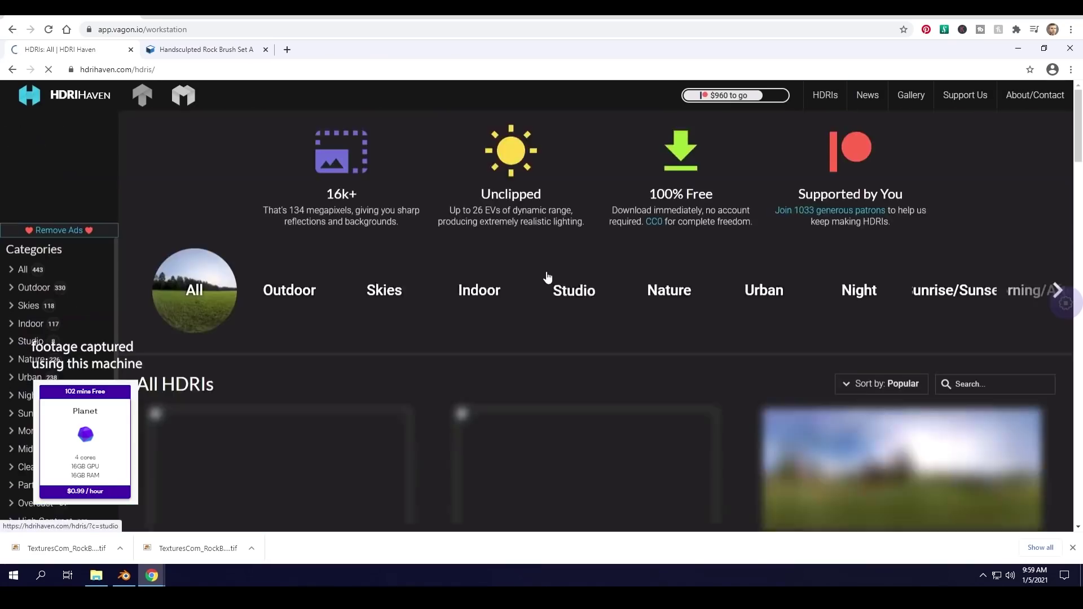
Filter the library to outdoor HDRIs, open the Cannon HDRI and download it in EXR format
click(290, 290)
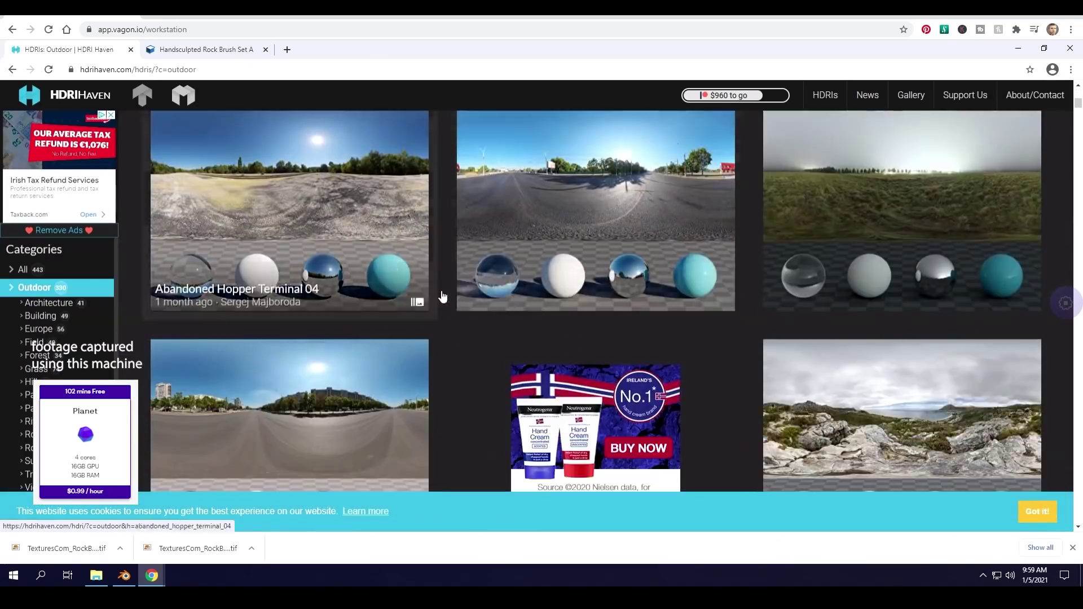
click(427, 297)
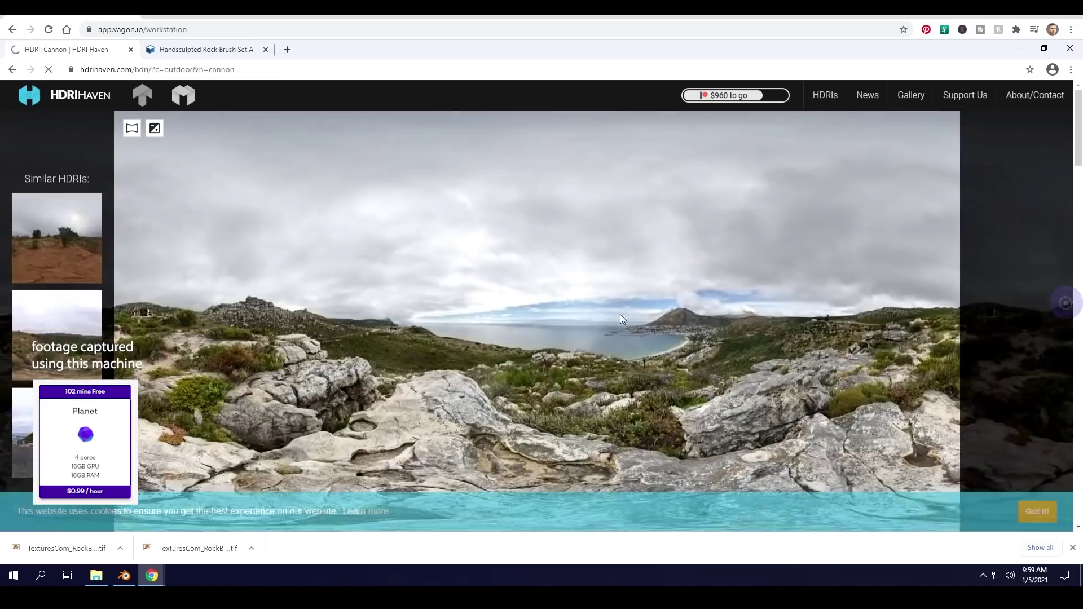
scroll(427, 299, down, 10)
click(458, 233)
click(458, 312)
Switch back to Blender and show the World shader nodes in the Shading workspace
click(124, 575)
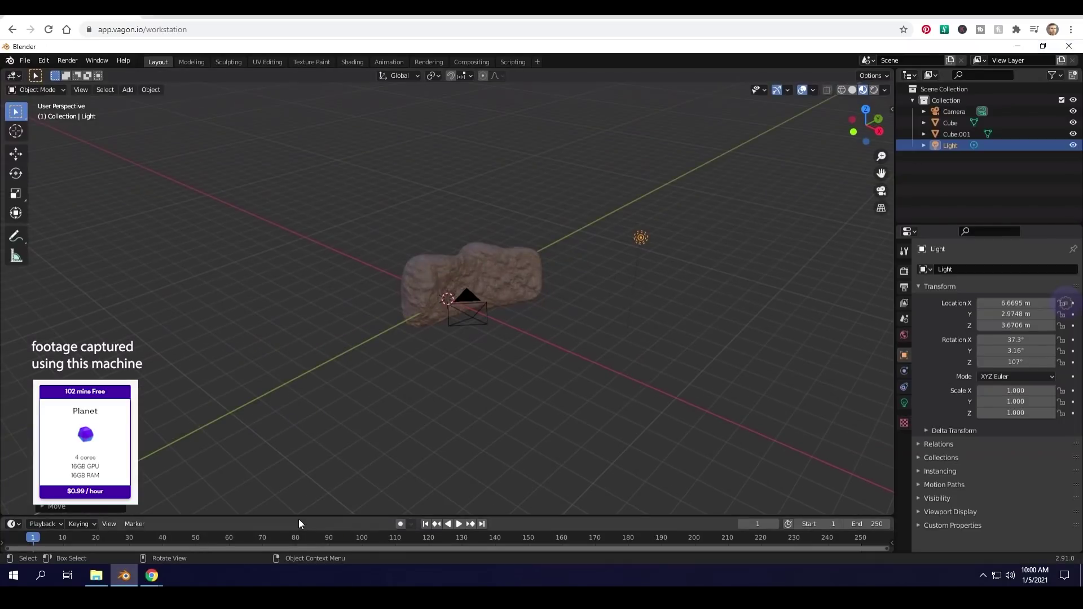
click(96, 575)
click(352, 60)
click(728, 370)
click(215, 292)
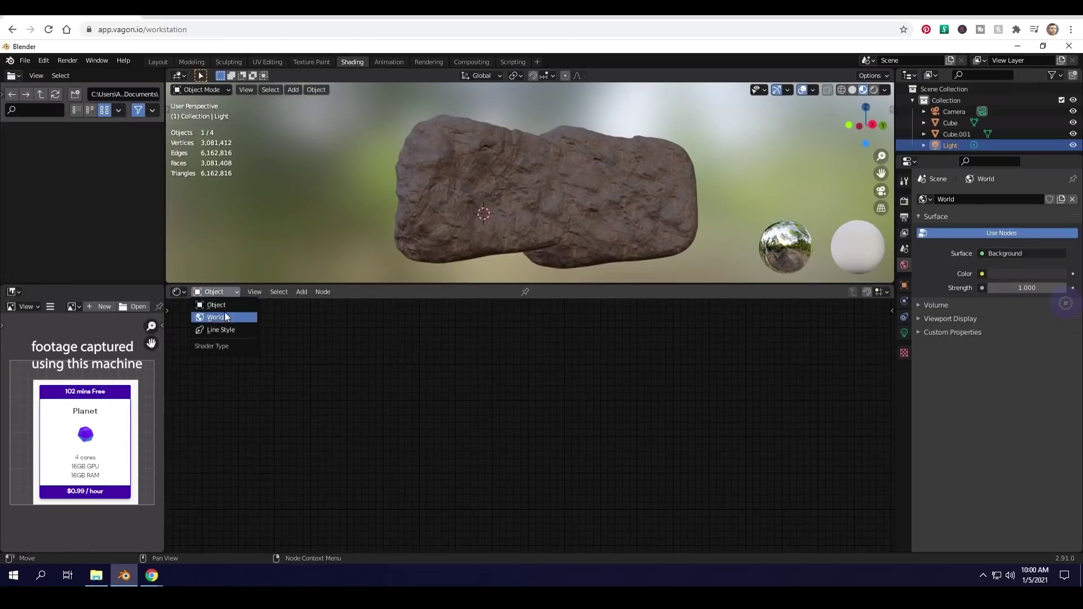
click(220, 317)
middle_drag(568, 421, 522, 421)
Add an Environment Texture node with cannon_1k.exr, connect its Color to the Background Color, and display the viewport in rendered shading
key(shift+a)
mouse_move(491, 448)
click(592, 313)
click(405, 391)
click(464, 415)
click(426, 229)
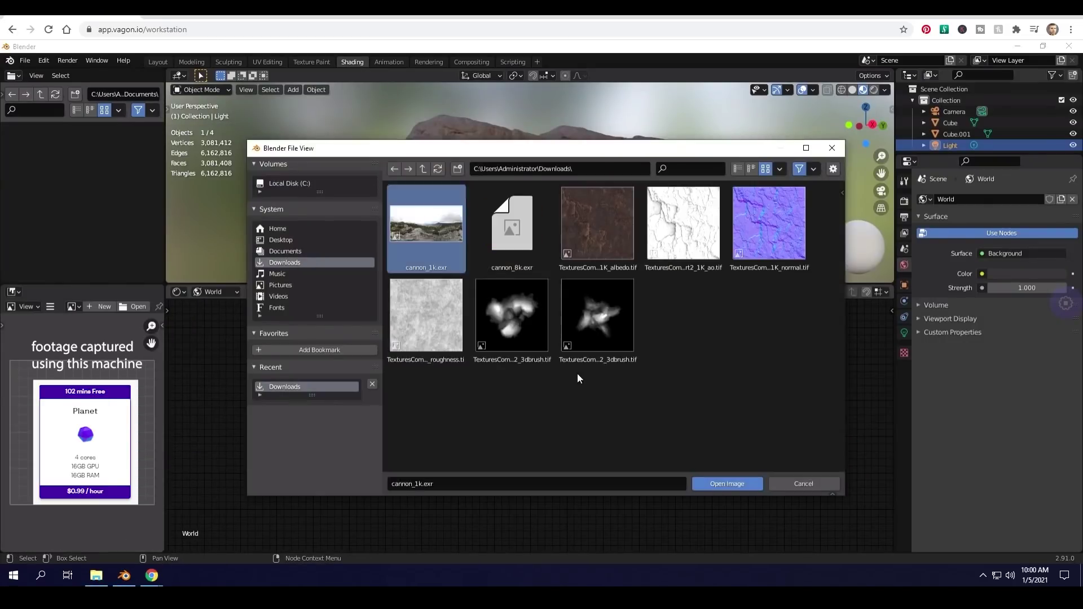
drag(492, 406, 570, 421)
click(874, 90)
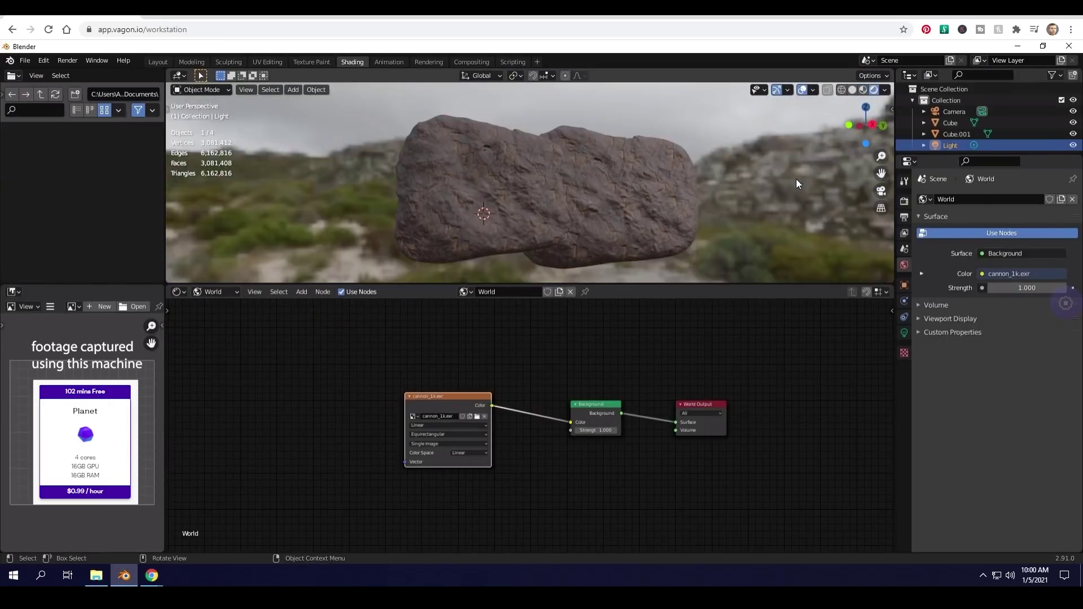
In the Layout workspace, add a NURBS path and, in top view, place it beside the rocks and rotate it roughly parallel to them
click(160, 65)
key(shift+a)
mouse_move(505, 312)
click(590, 364)
key(KP_7)
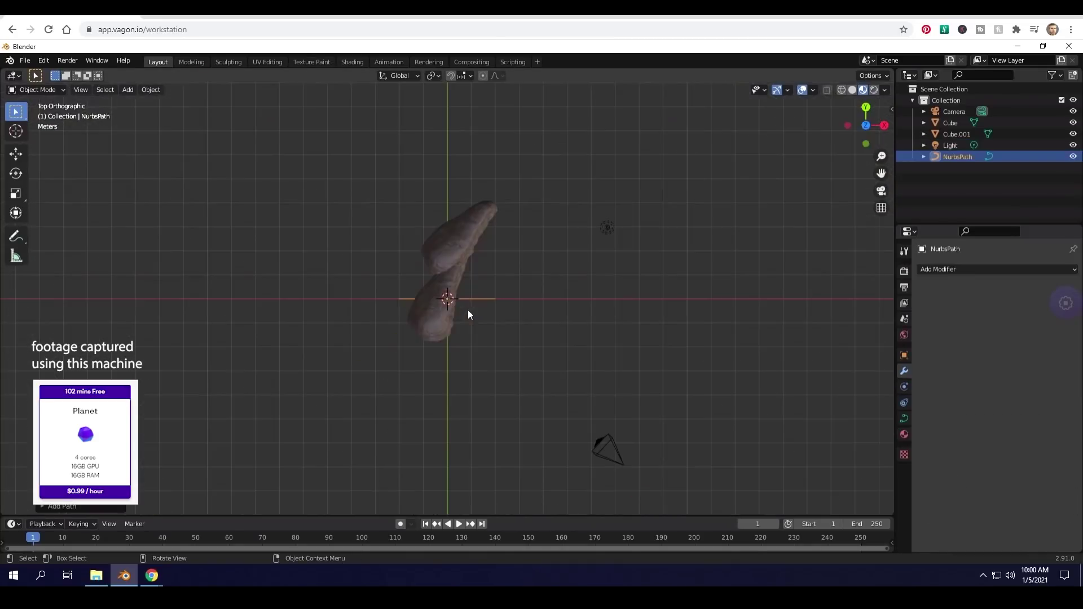
key(g)
click(597, 372)
key(r)
click(599, 292)
Move both end control points of the NURBS path towards the rocks to bend it into an arc
key(Tab)
click(560, 401)
key(g)
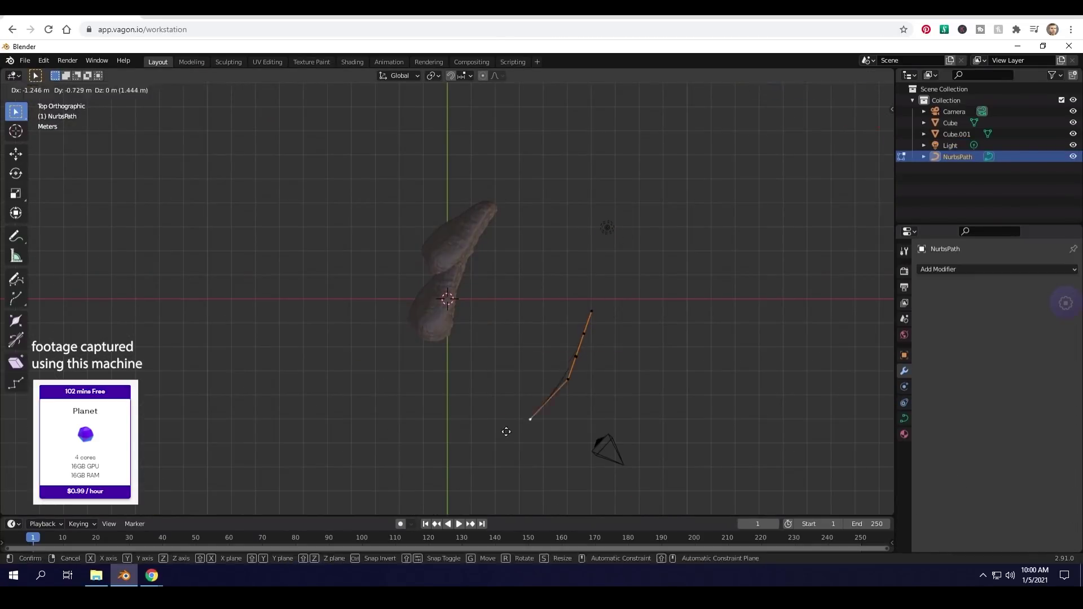
click(486, 430)
click(592, 312)
key(g)
key(Tab)
Parent the camera to the NURBS path so that it follows the path
click(607, 449)
shift+click(545, 372)
key(ctrl+p)
click(564, 408)
Move the camera onto the start of the NURBS path
click(607, 449)
key(g)
click(474, 411)
key(g)
click(480, 267)
Add a Plain Axes empty at the rocks as an aiming point for the camera
middle_drag(481, 267, 431, 356)
key(shift+a)
mouse_move(428, 384)
click(504, 384)
middle_drag(496, 330, 452, 354)
Add a tracking constraint to the camera with the Empty as its target
click(373, 357)
click(904, 402)
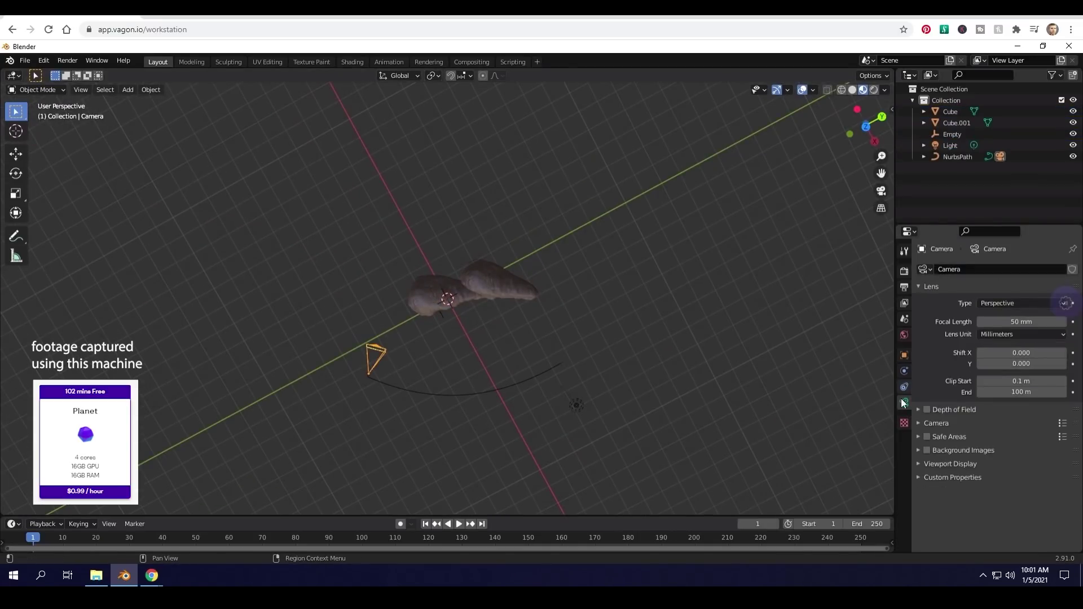
click(905, 387)
click(1051, 306)
click(1004, 305)
click(978, 354)
Enlarge the timeline area, select the Empty and insert a location keyframe for it at frame 1
middle_drag(444, 333, 442, 310)
click(442, 310)
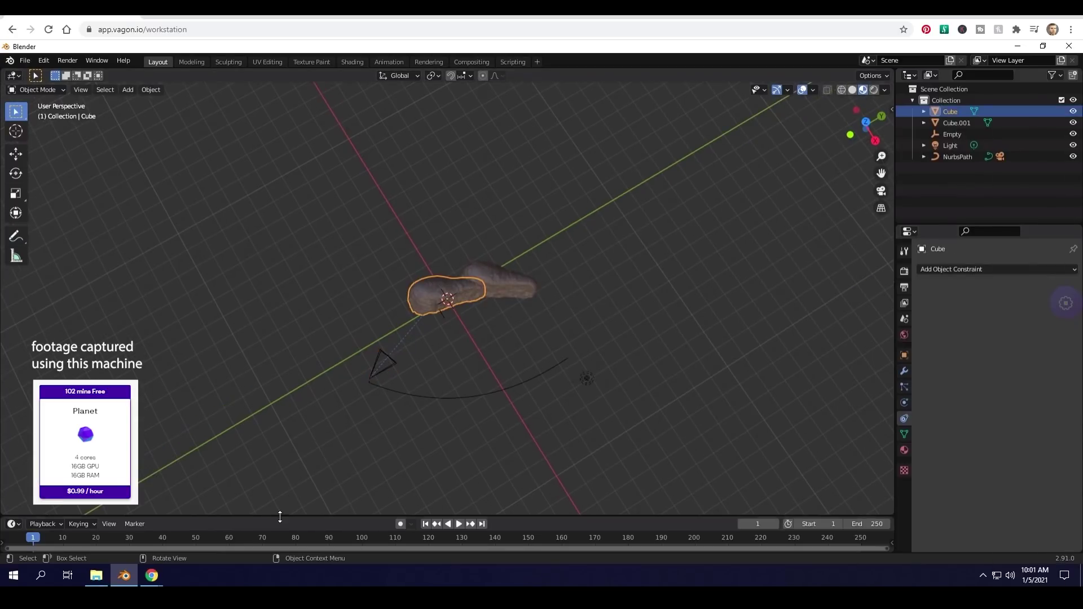
drag(278, 515, 278, 488)
click(442, 304)
key(i)
key(i)
click(405, 354)
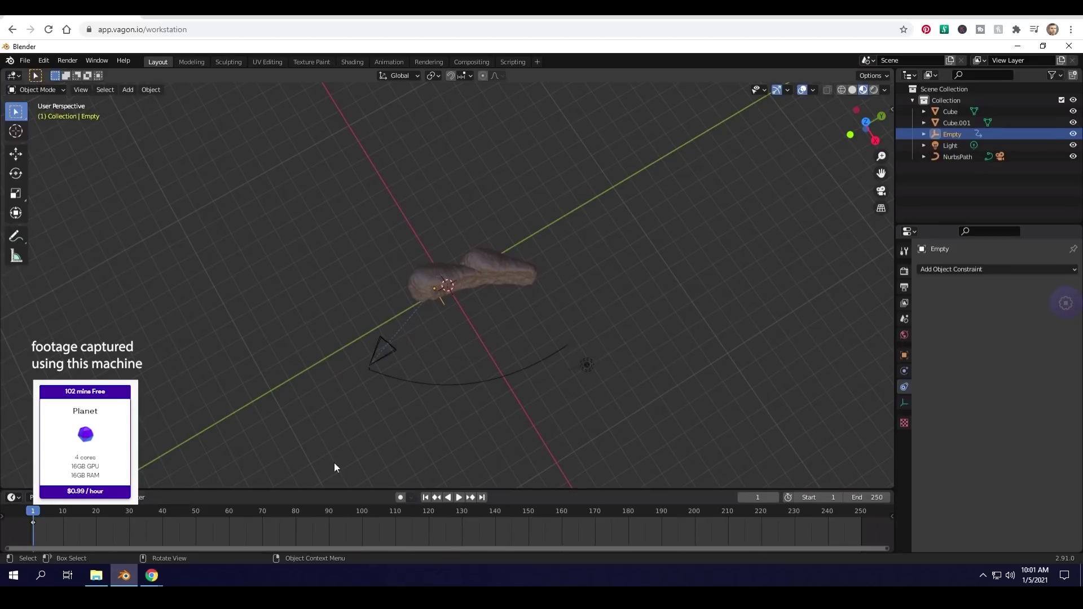
At frame 100, move the Empty to the far end of the second rock and insert a location keyframe
click(362, 511)
key(i)
click(445, 303)
key(g)
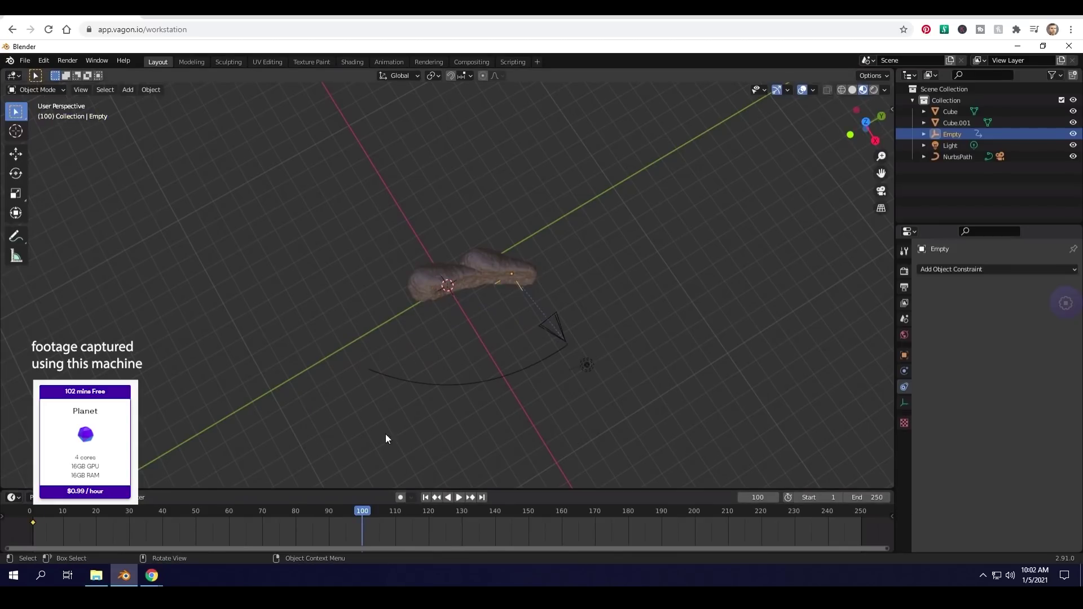
key(i)
click(387, 335)
Scale down the NURBS path, move it closer to the rocks, and play the animation through the camera and from above
click(556, 353)
key(s)
click(576, 366)
key(g)
click(466, 396)
key(KP_0)
click(110, 510)
key(space)
key(KP_7)
key(space)
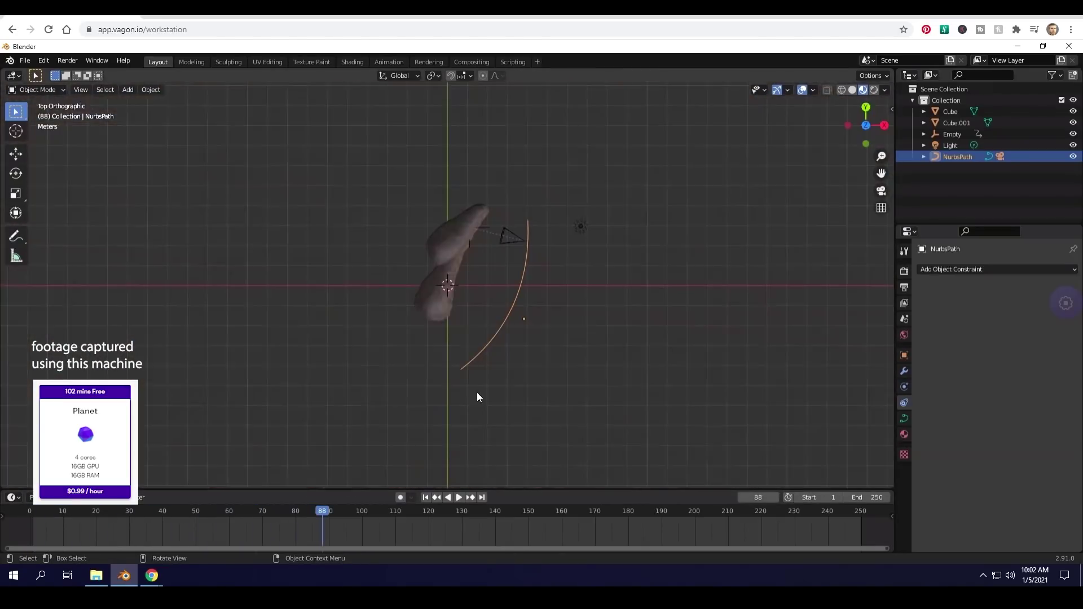
Move the Empty's last keyframe to frame 250 and set the NURBS path's animation length to 250 frames
key(g)
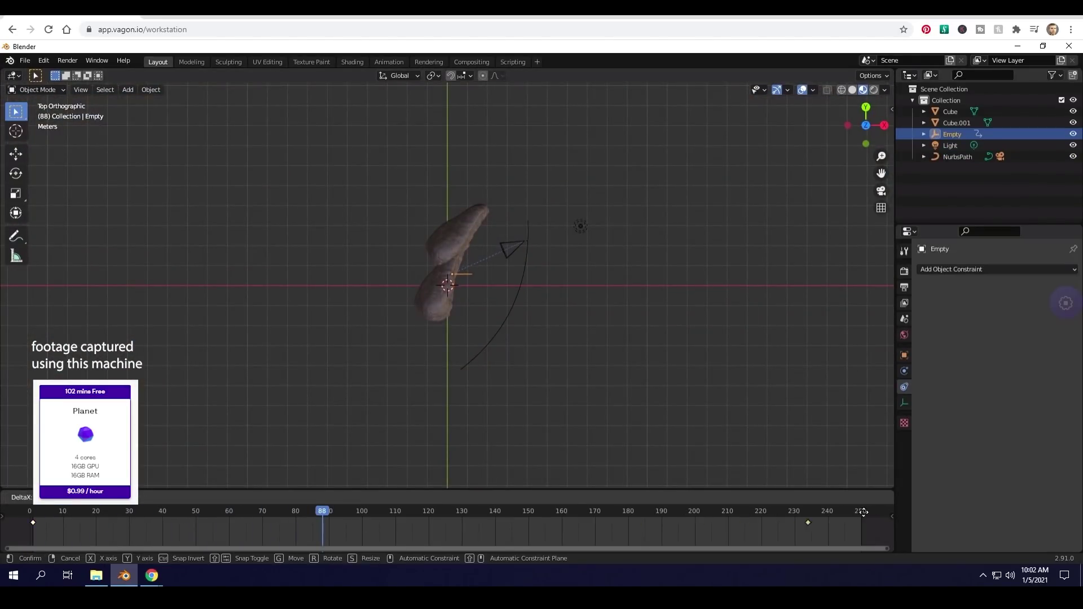
click(870, 511)
click(477, 338)
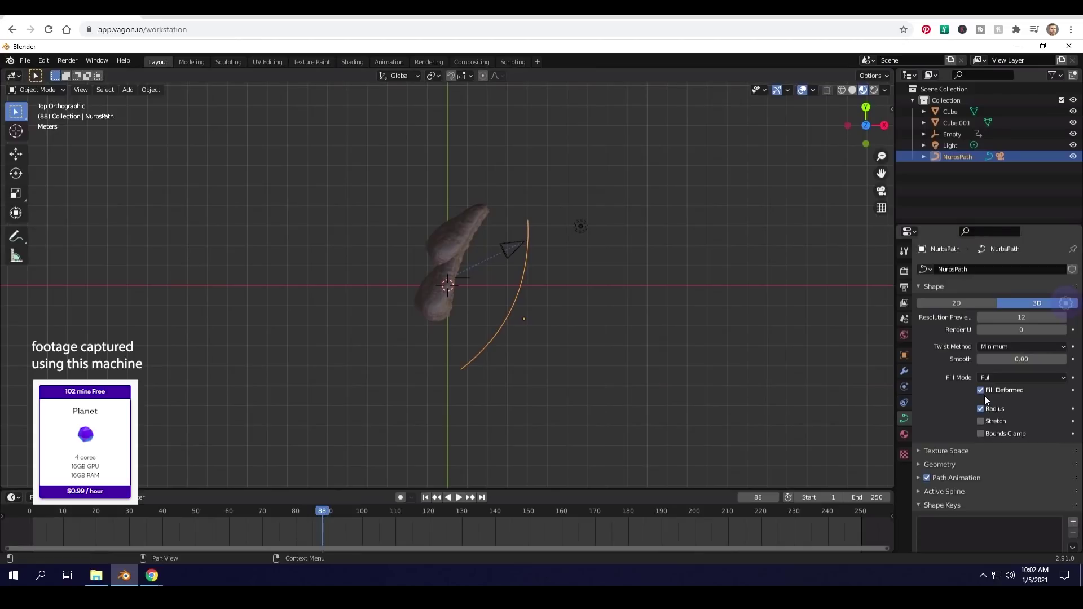
In camera view, move the Empty along Z at frame 1 to reframe the rocks and replace its location keyframe
click(91, 511)
middle_drag(395, 423, 422, 354)
key(KP_0)
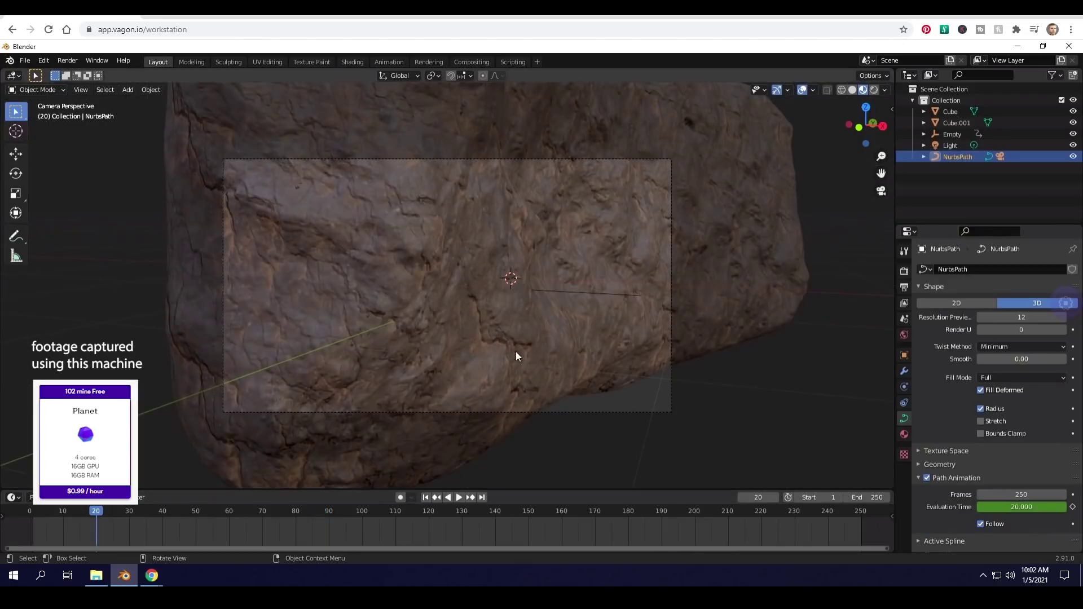
click(554, 294)
key(shift+Left)
key(g)
key(z)
click(689, 400)
key(i)
click(642, 333)
Insert a location keyframe for the Empty at frame 250 and play the camera animation from the start
key(shift+Right)
key(i)
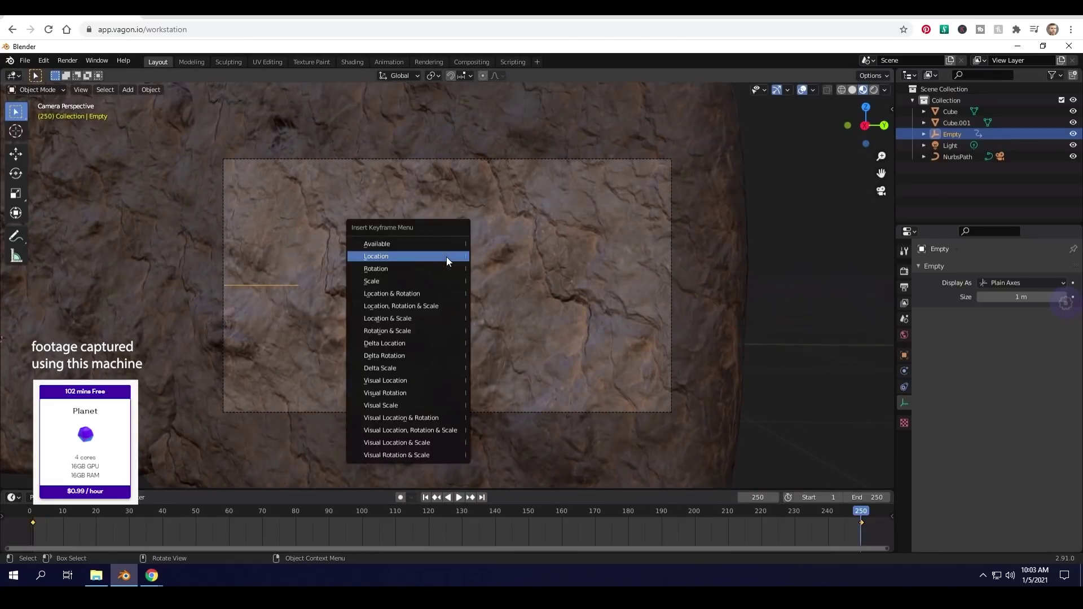
click(446, 257)
key(space)
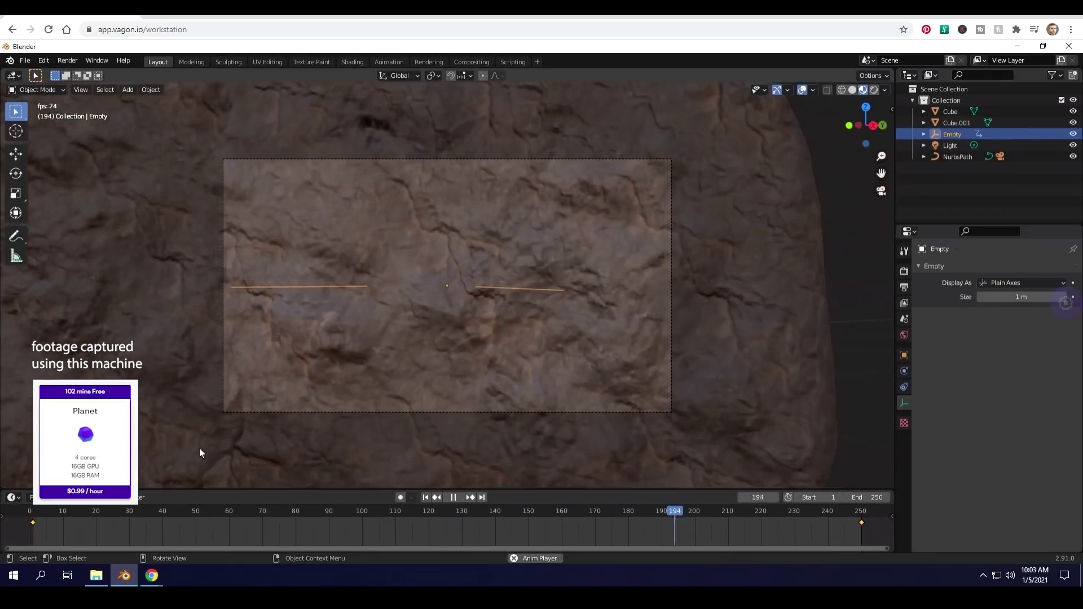
click(32, 516)
key(space)
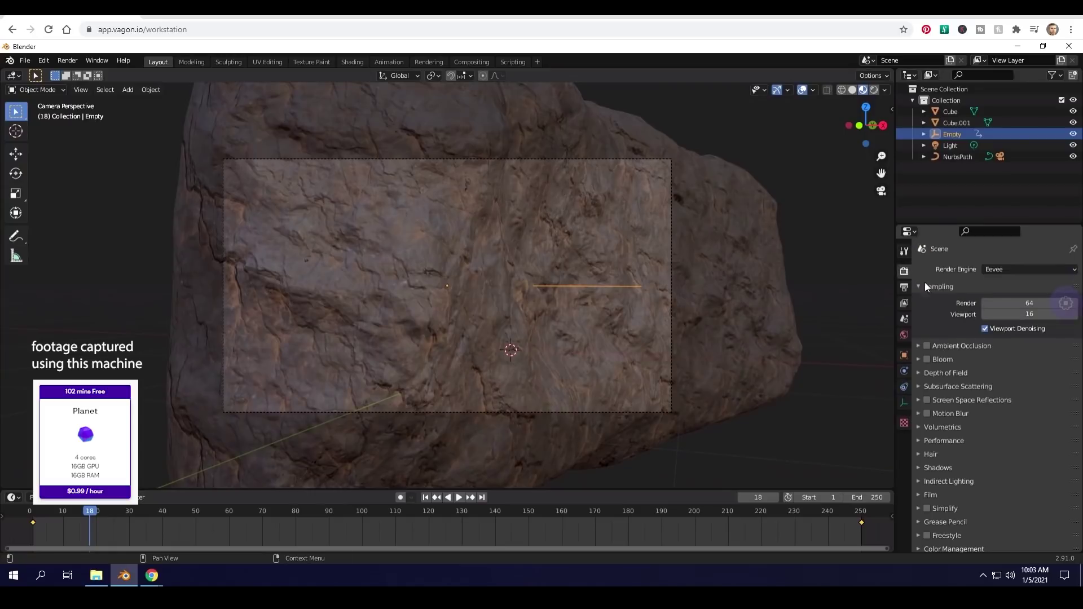
Set the render output path to a file named "rock and roll movie" on the Desktop
click(905, 287)
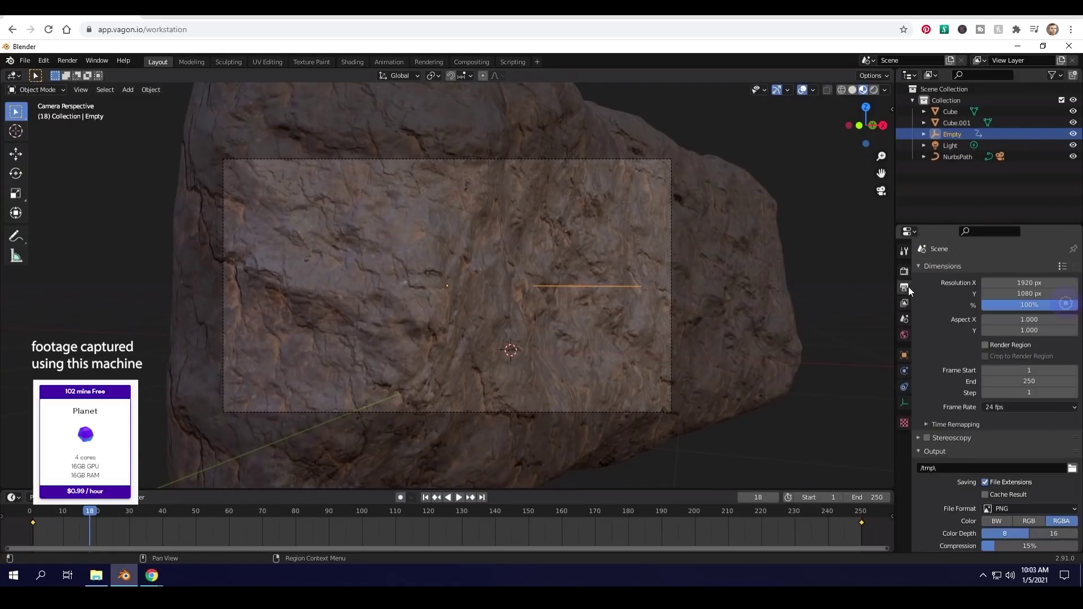
click(1072, 468)
click(507, 479)
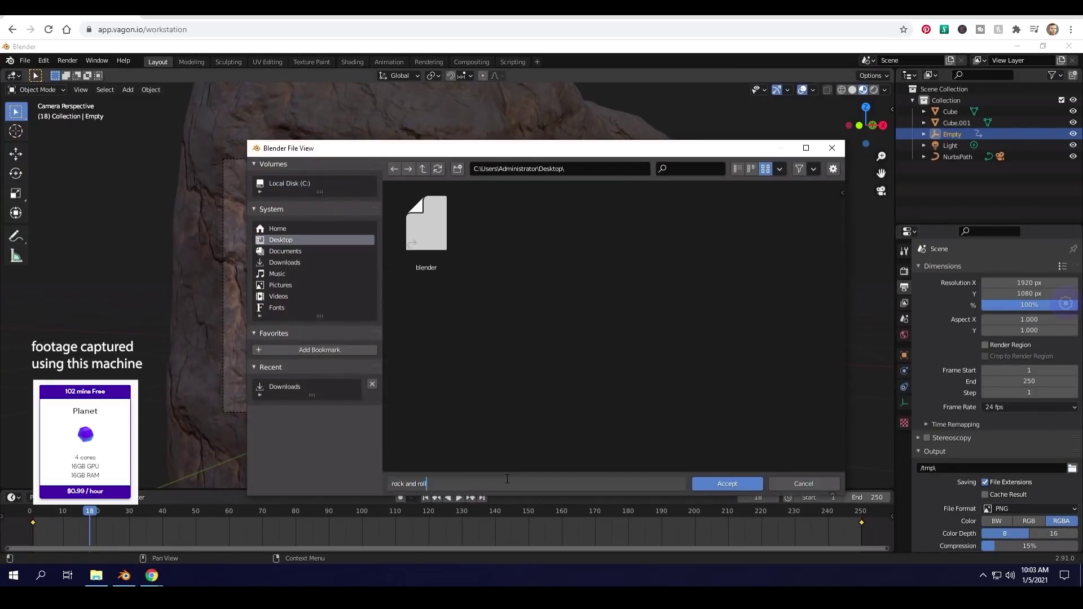
text(rock and roll)
key(Return)
Set the output file format to FFmpeg video and choose an option in the encoding settings
click(1008, 508)
click(1024, 445)
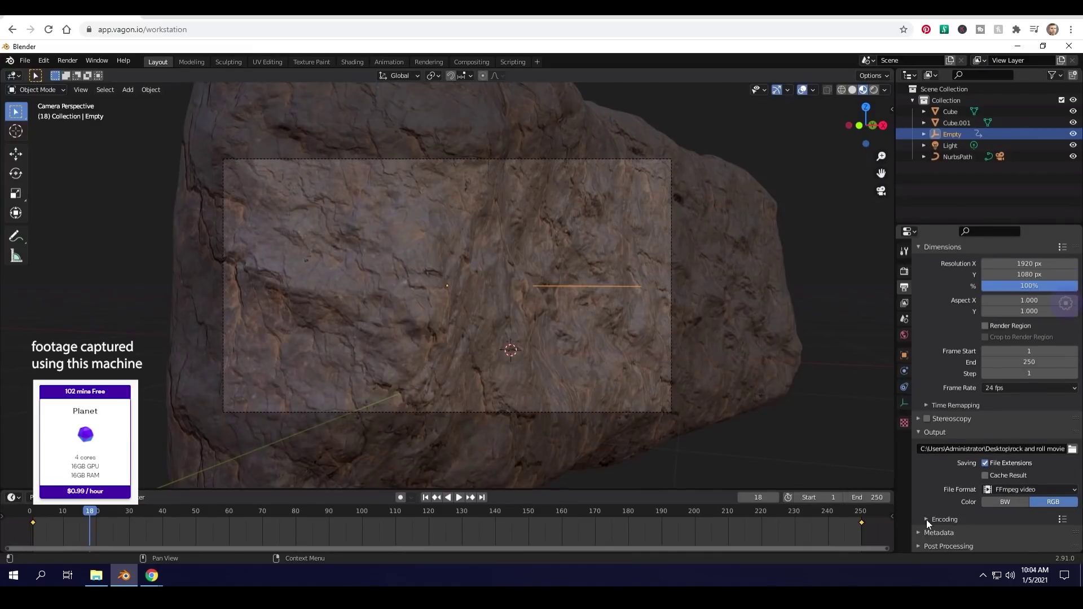
scroll(959, 479, down, 5)
click(1000, 432)
click(1013, 476)
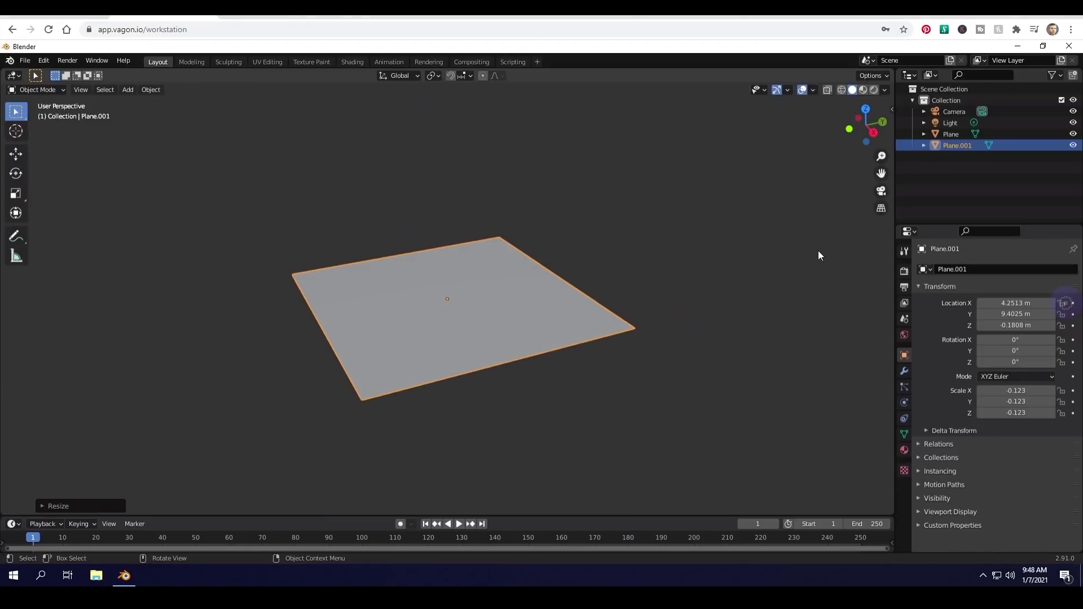
Open the Vagon session panel to review its computer operations, utilities and auto turn-off options, and close it
click(1065, 303)
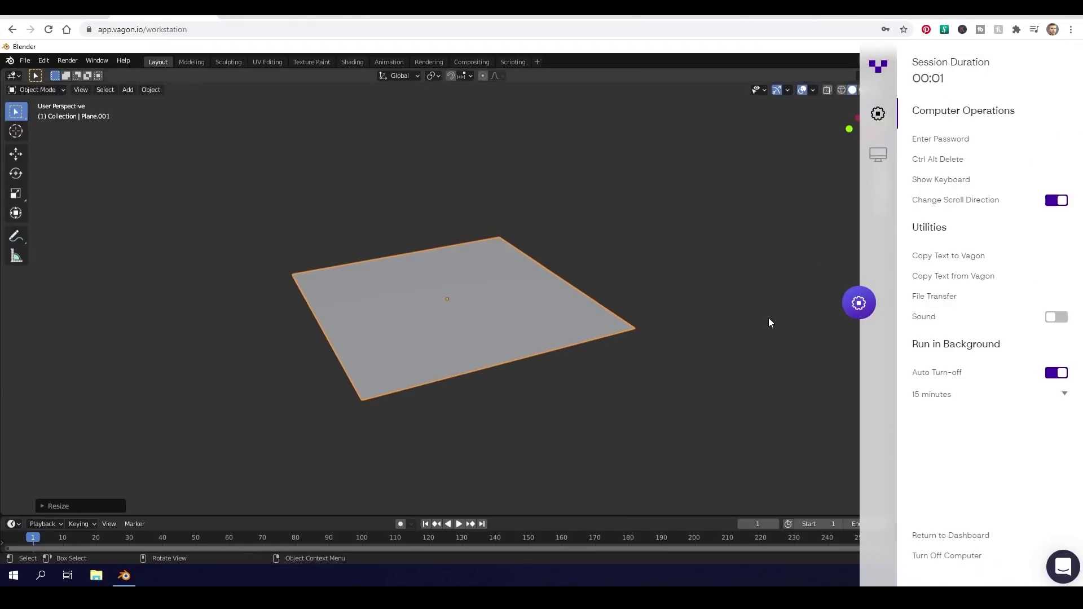
click(779, 311)
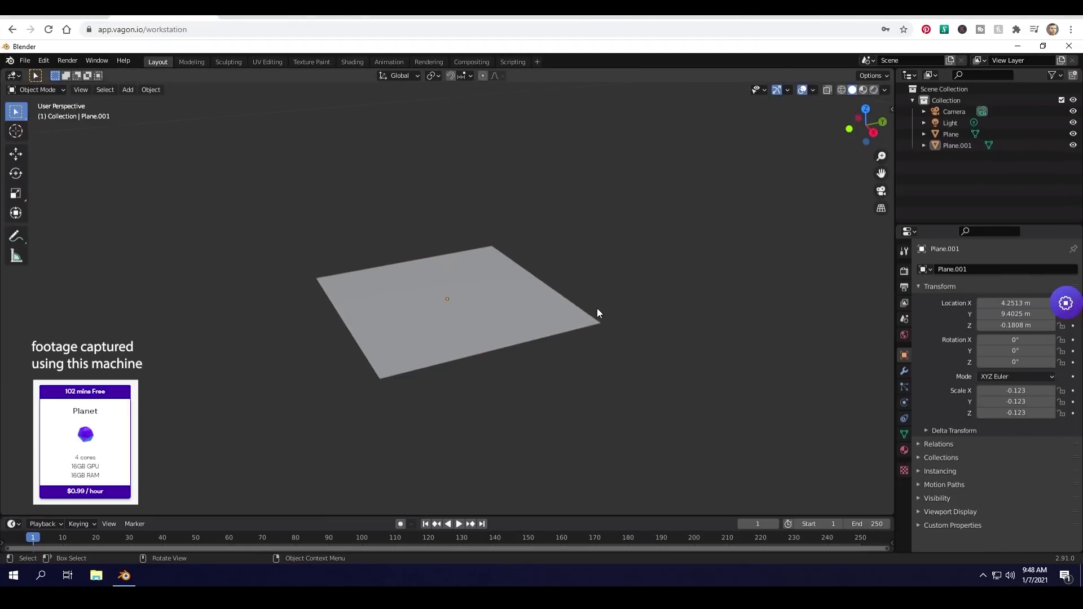
Enter Edit Mode on the small plane, select all its geometry and scale it along Y into a narrow strip
key(a)
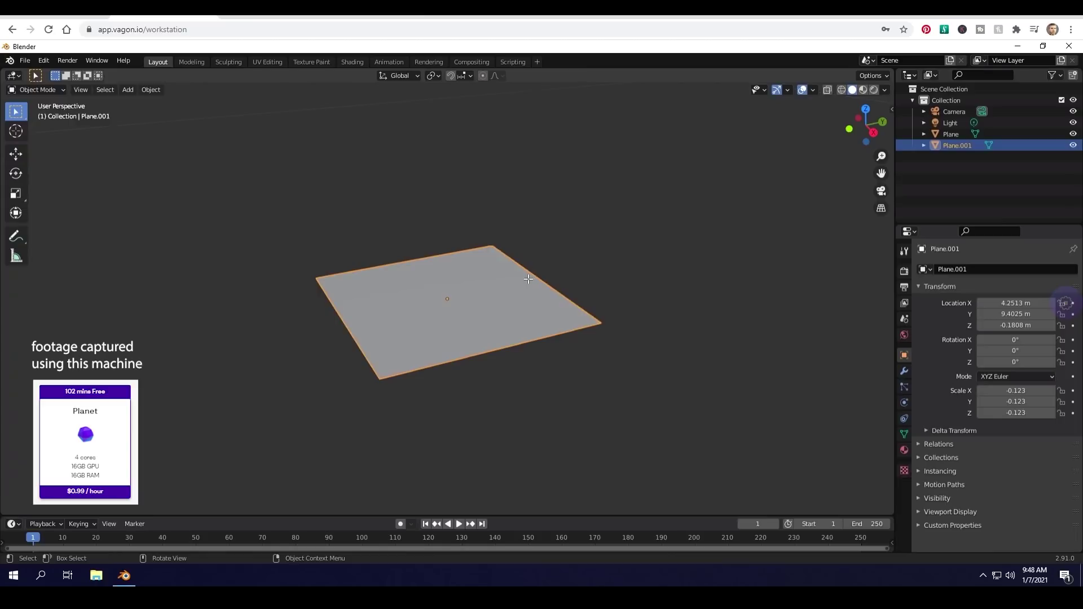
key(Tab)
key(alt+a)
key(a)
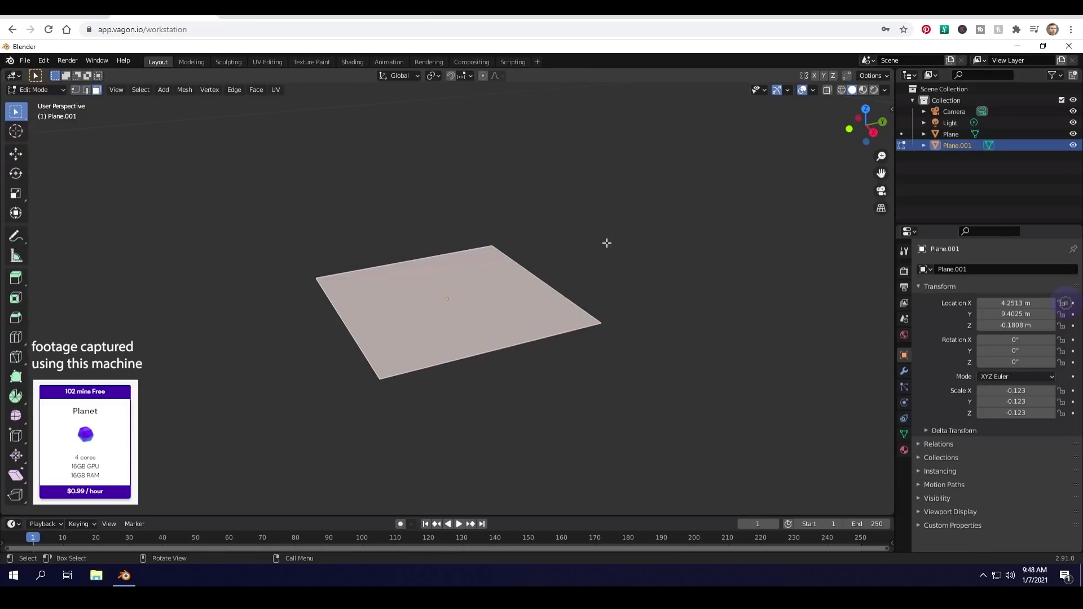
key(s)
key(y)
click(489, 290)
Rotate the strip 90° about X so it stands upright and narrow it along Y to about 0.3
text(r)
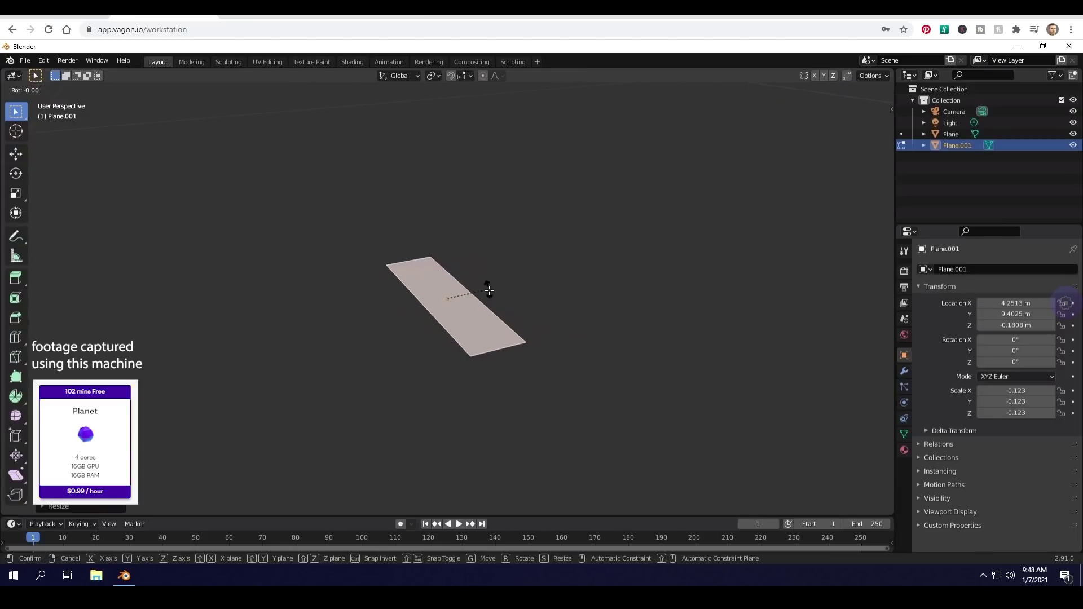
text(x90)
key(Return)
key(s)
key(y)
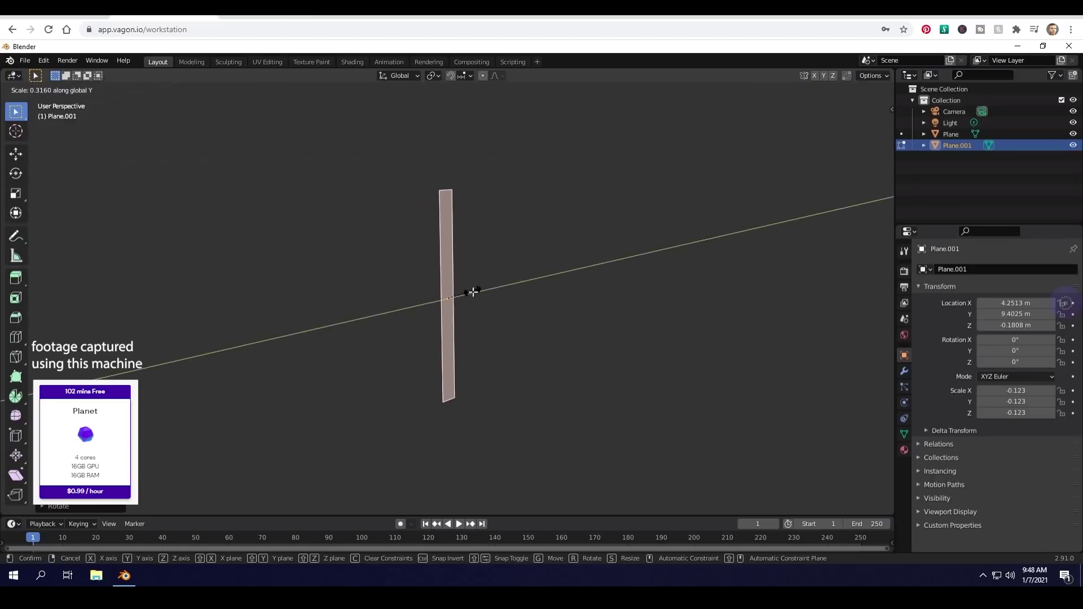
click(468, 291)
Add four evenly spaced horizontal loop cuts along the upright strip
key(Tab)
key(Tab)
key(ctrl+r)
scroll(458, 297, up, 2)
click(459, 297)
right_click(459, 296)
Move the middle face sideways and bend the strip's upper end the opposite way to shape a curved grass blade
key(3)
click(448, 302)
middle_drag(448, 314, 464, 305)
key(g)
click(495, 293)
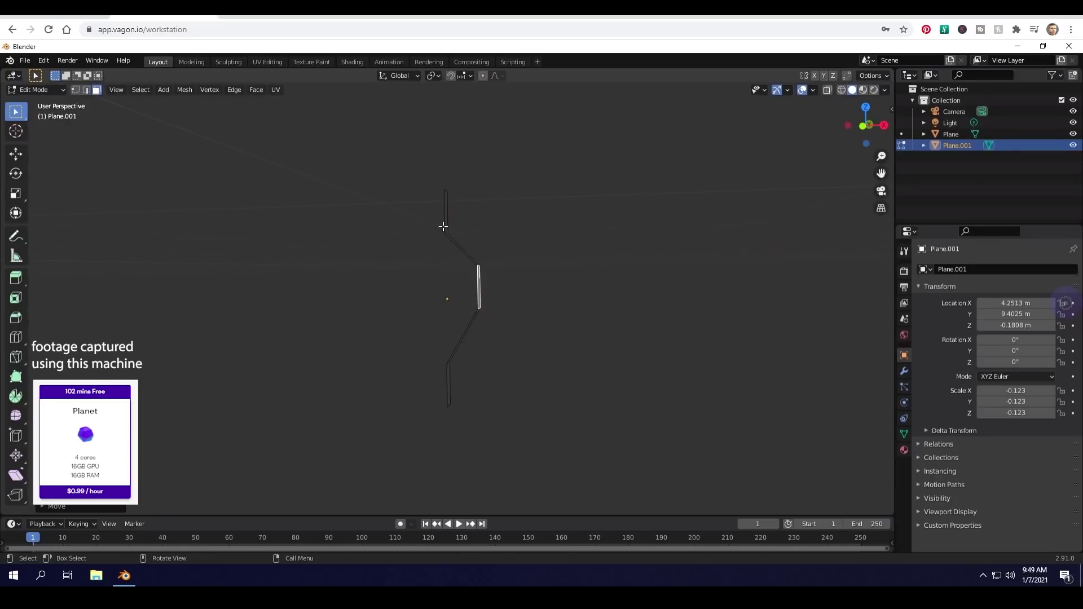
key(g)
click(472, 193)
key(g)
click(430, 214)
Duplicate the whole blade inside the mesh, rotate the copy and place it beside the original
mouse_move(468, 376)
middle_down()
mouse_move(378, 387)
mouse_move(455, 376)
middle_up()
key(a)
key(shift+d)
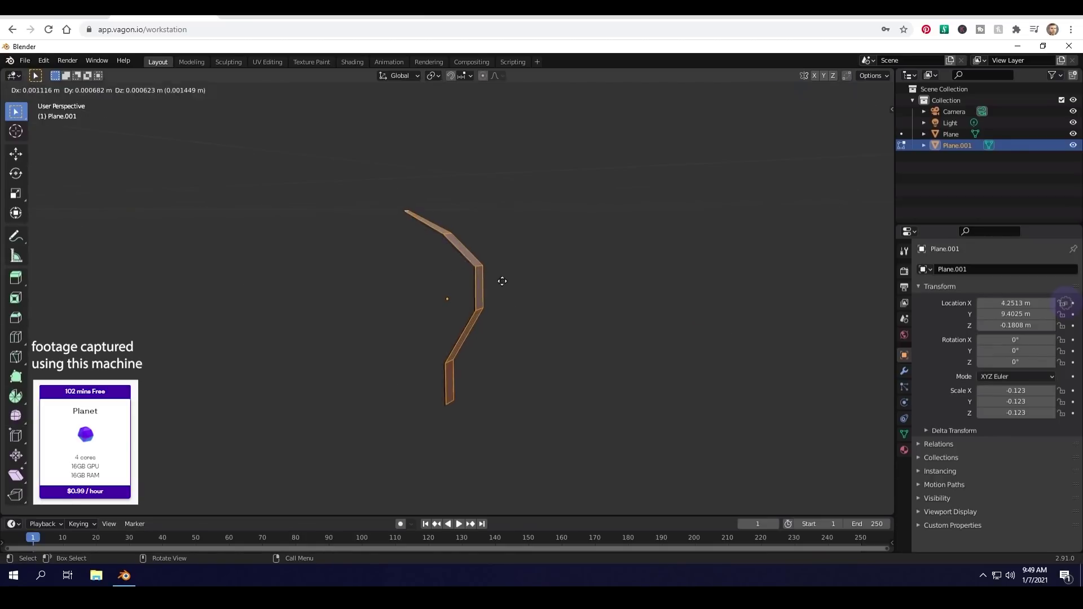
key(r)
click(487, 83)
click(486, 202)
Move the duplicate blade's tip upward with proportional editing to vary both blades' curves, and return to Object Mode
middle_drag(487, 203, 526, 218)
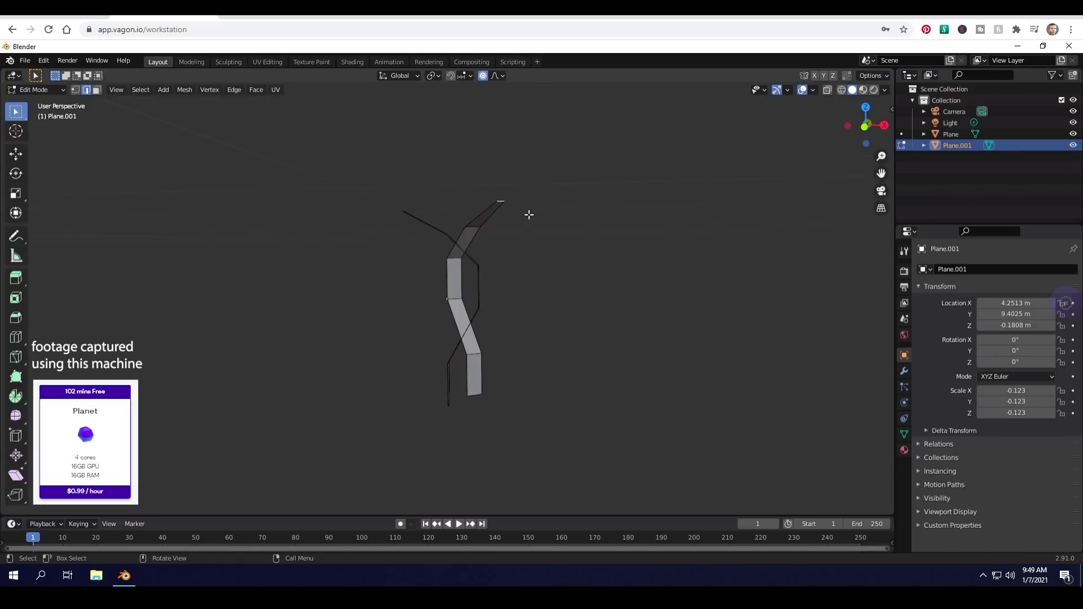
key(g)
scroll(500, 198, up, 12)
click(456, 157)
key(Tab)
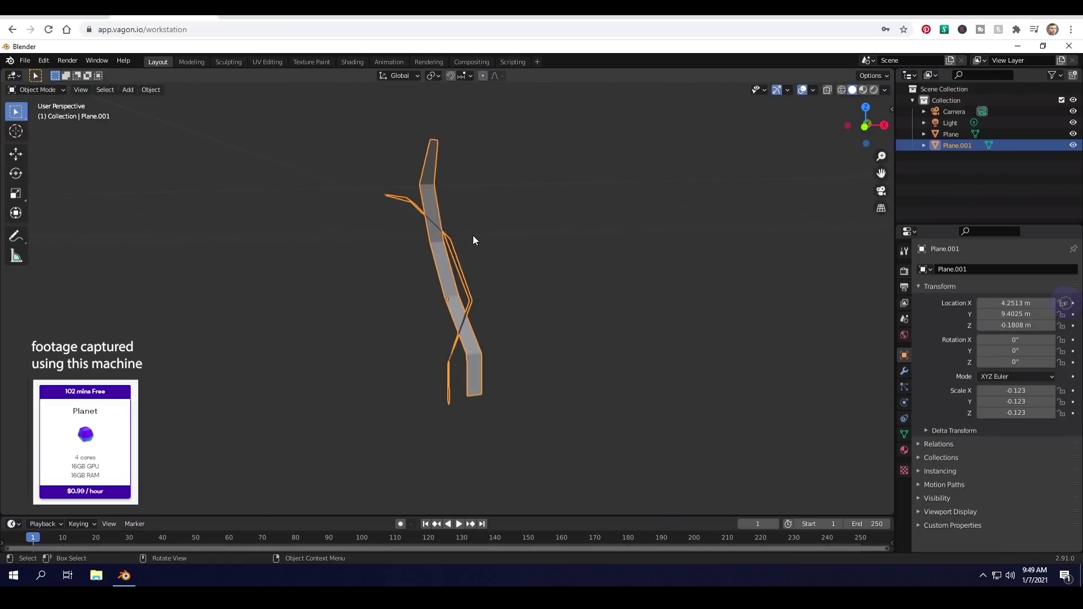
Duplicate all blades inside the mesh, rotate the copies about the Z axis and move them beside the originals
key(Tab)
key(a)
key(shift+d)
key(r)
key(z)
click(490, 304)
key(g)
right_click(497, 268)
click(483, 76)
key(g)
click(529, 248)
Rotate and reposition the duplicated blades so they lean at different angles around the originals
key(r)
click(521, 258)
key(g)
click(531, 262)
middle_drag(533, 265, 614, 279)
key(g)
click(546, 288)
key(r)
click(568, 282)
key(g)
click(579, 274)
Move individual blade tips with proportional editing to give each blade a different bend
click(510, 178)
key(g)
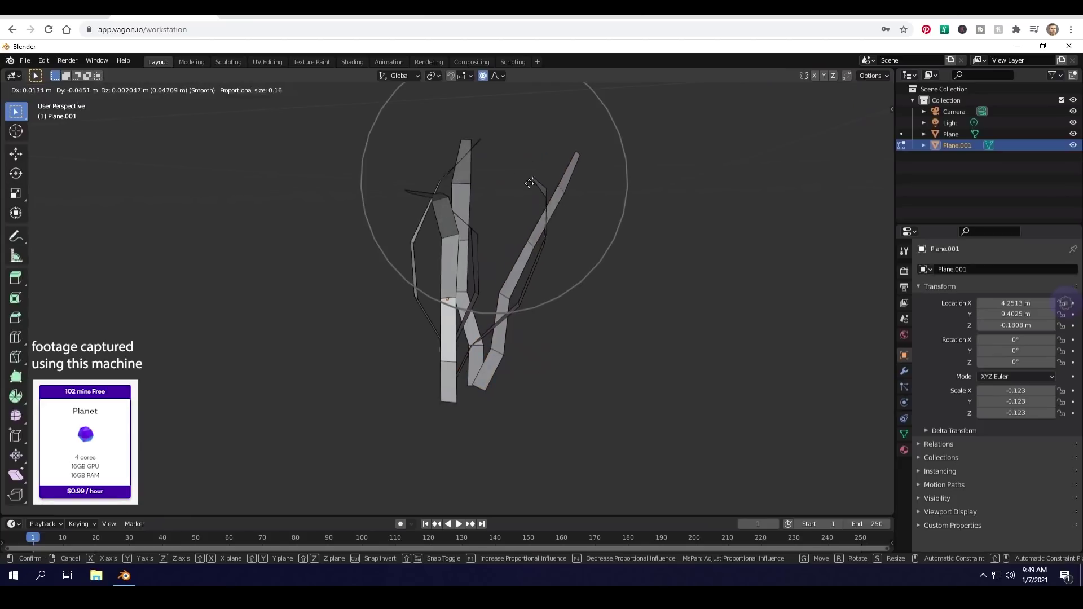
click(582, 155)
key(g)
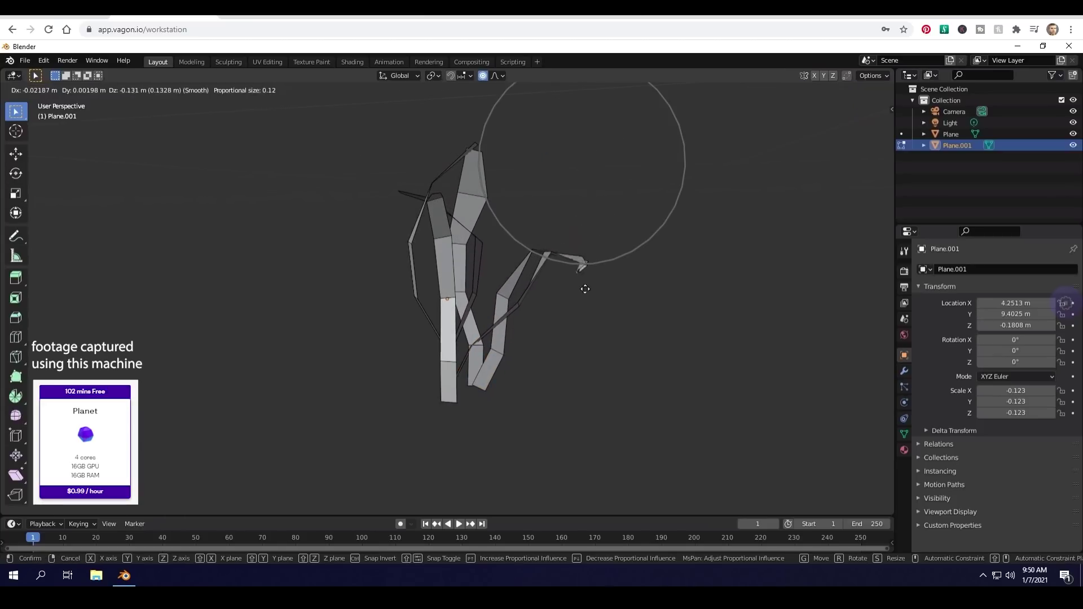
click(550, 305)
middle_drag(527, 288, 356, 237)
key(g)
click(457, 282)
middle_drag(457, 282, 548, 269)
key(Tab)
Duplicate the whole set of blades inside the mesh and rotate the copy about the Z axis
key(Tab)
key(a)
key(shift+d)
key(r)
key(z)
click(564, 230)
key(g)
middle_drag(564, 230, 476, 292)
right_click(475, 278)
Turn the new blades further about the Z axis, shift and tilt them within the clump, and return to Object Mode
click(482, 76)
key(r)
key(z)
click(539, 282)
key(g)
key(r)
click(476, 290)
key(Tab)
Duplicate the grass clump as a separate object beside the original and move one of its blade tips with proportional editing
key(shift+d)
click(604, 287)
key(Tab)
click(607, 242)
key(g)
click(620, 249)
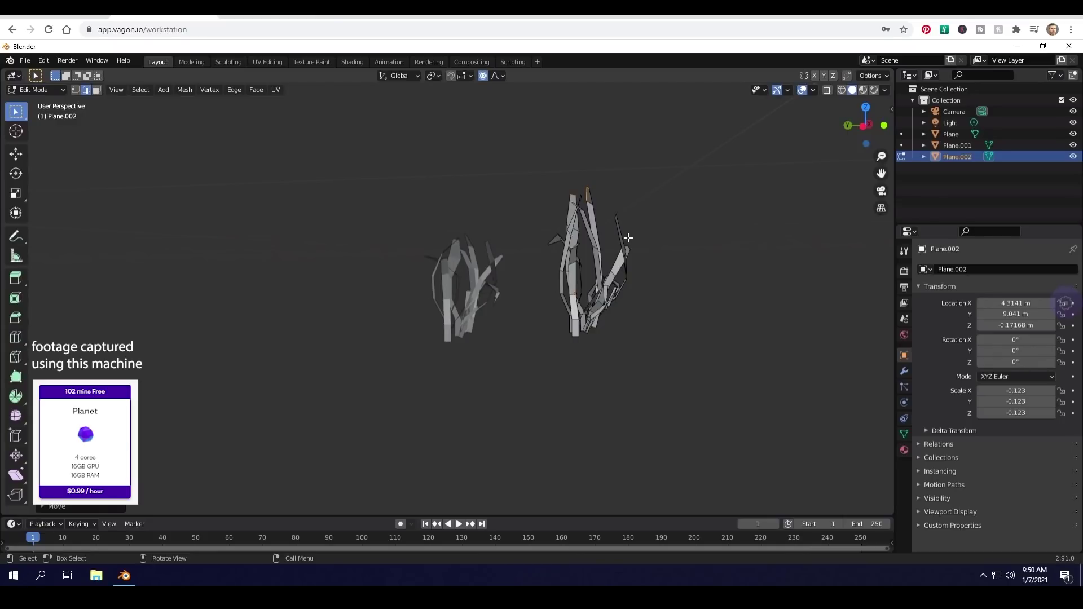
key(Tab)
Add a particle system to the large ground plane, set it to Hair and enable the Advanced options
scroll(573, 345, down, 4)
middle_drag(530, 349, 497, 340)
scroll(480, 343, down, 3)
click(491, 343)
drag(603, 259, 554, 286)
click(475, 333)
click(904, 387)
click(1073, 270)
click(1024, 333)
click(1003, 345)
scroll(953, 488, down, 2)
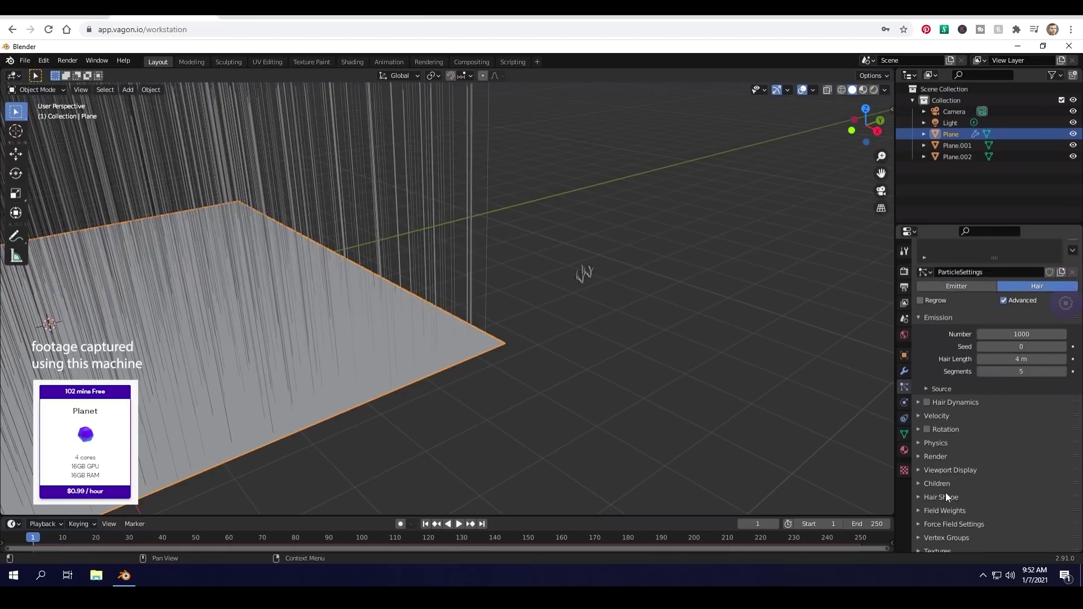
Set the hair particles' children to Interpolated
click(923, 484)
click(1039, 497)
scroll(971, 451, down, 3)
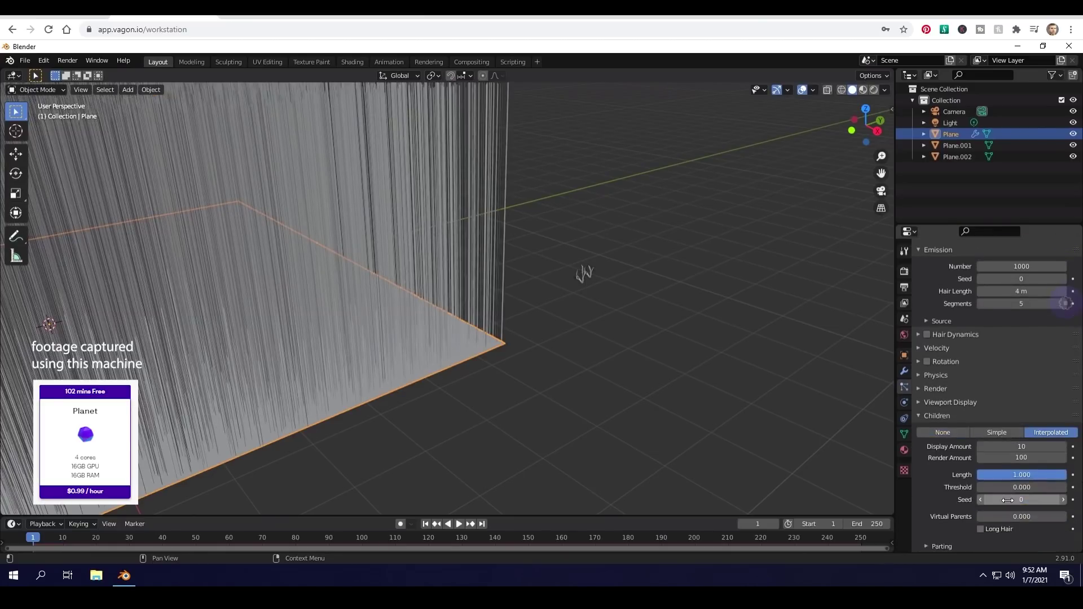
Render the hair particles as Object, using the grass clump Plane.002 as the instance object
click(934, 389)
click(1021, 405)
click(1010, 445)
click(1061, 487)
click(580, 278)
Set the particle render scale to 0.130 and the scale randomness to 1.000
middle_drag(580, 278, 843, 405)
drag(1015, 419, 1055, 419)
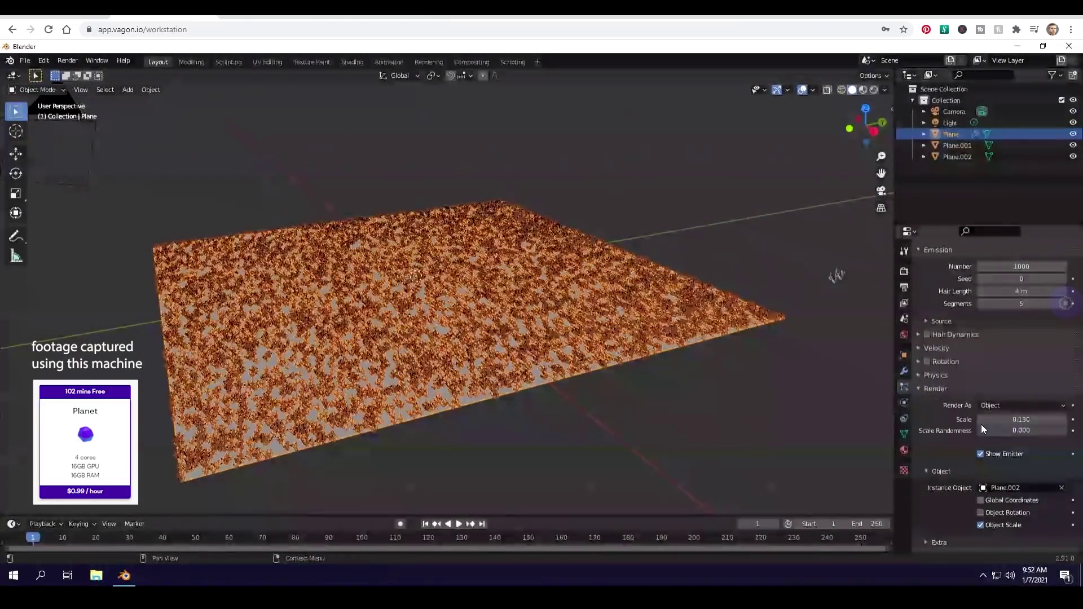
drag(983, 430, 1061, 437)
middle_drag(628, 395, 651, 373)
scroll(1013, 322, up, 5)
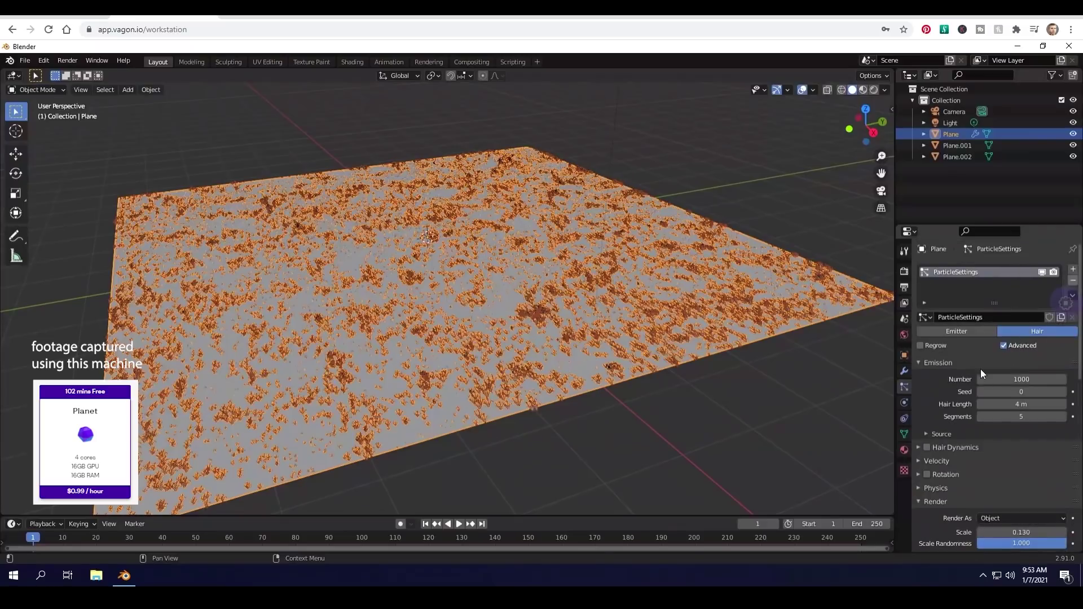
Enable particle rotation with Randomize 0.472, Phase 0.062 and Randomize Phase 0.957
scroll(981, 422, down, 15)
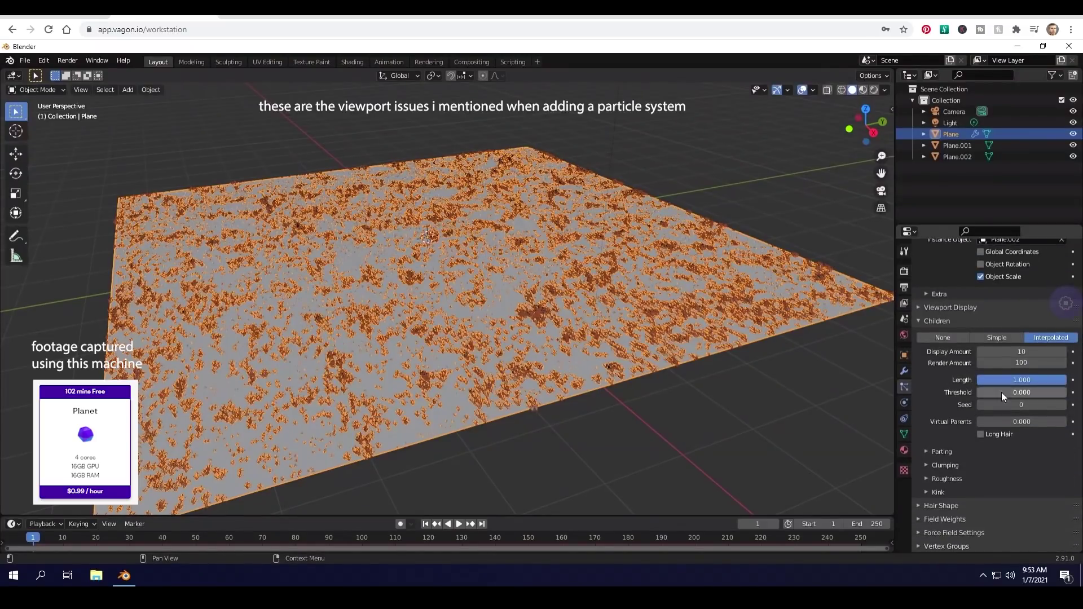
scroll(983, 459, up, 10)
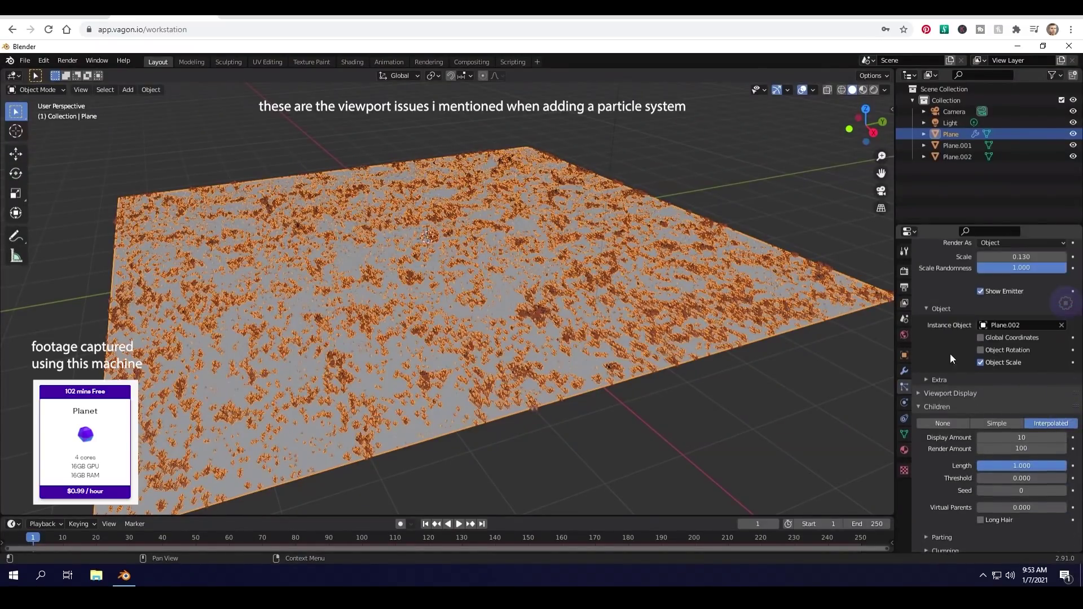
drag(1016, 318, 1072, 320)
mouse_move(1008, 348)
mouse_down()
mouse_move(1033, 347)
mouse_move(1014, 337)
mouse_up()
key(XF86AudioLowerVolume)
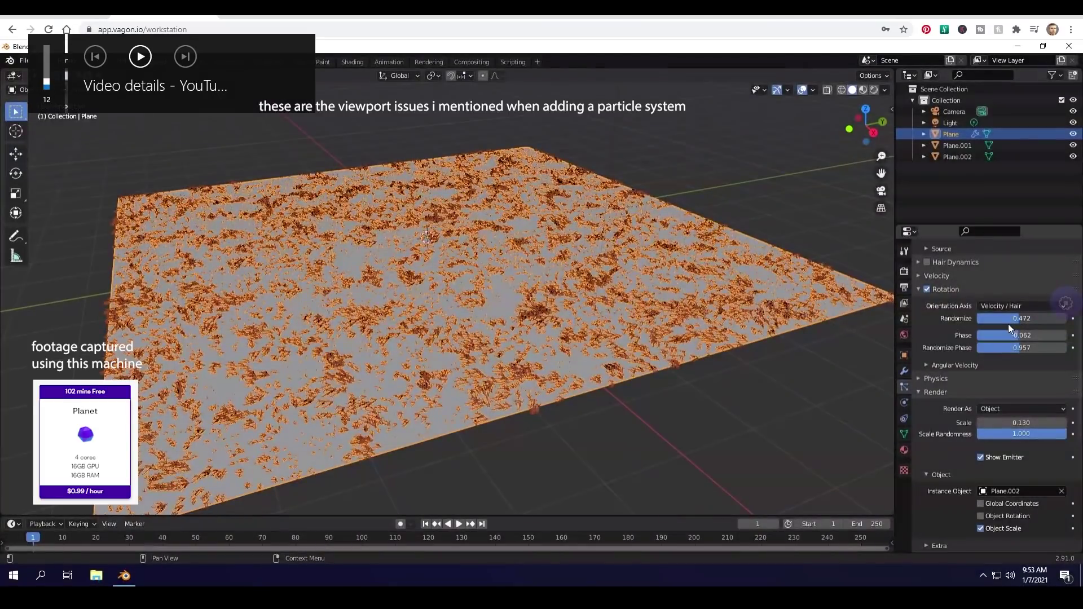
Try the Global Z, Global Y and Normal orientation axes, adjust the rotation phase, and return to Velocity / Hair
click(1009, 305)
click(1009, 395)
middle_drag(638, 384, 684, 343)
scroll(679, 352, up, 5)
click(1007, 305)
click(1001, 384)
drag(1009, 337, 952, 357)
mouse_move(570, 379)
middle_down()
mouse_move(565, 343)
mouse_move(581, 382)
middle_up()
click(993, 307)
click(1000, 332)
click(1001, 306)
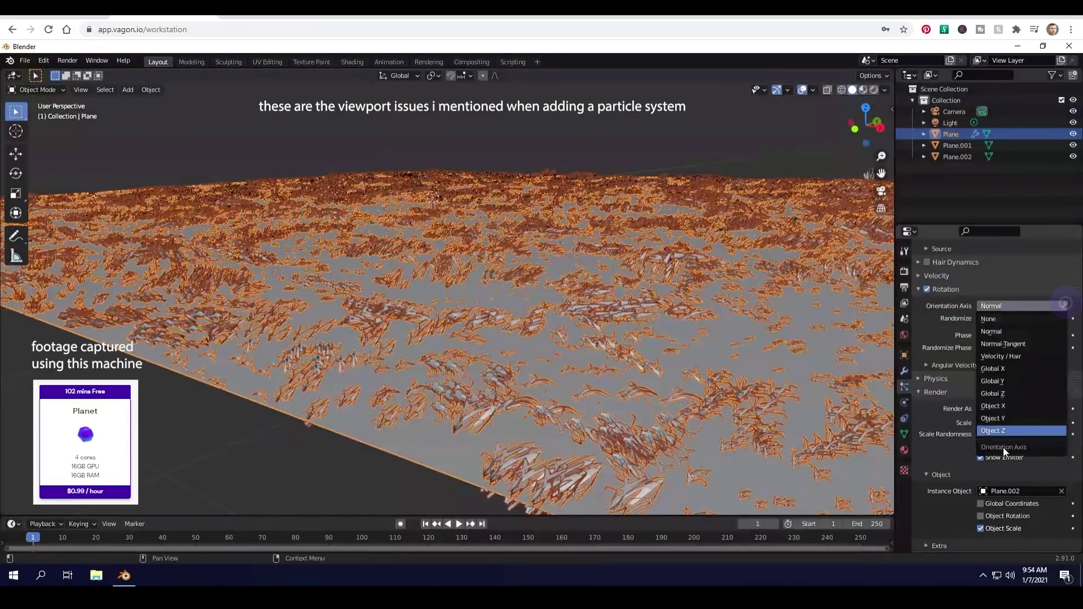
click(998, 356)
Select both grass clumps beside the ground plane, rotate them and apply the object transform
scroll(727, 329, down, 5)
middle_drag(727, 328, 611, 321)
scroll(649, 310, up, 1)
click(724, 285)
shift+click(736, 288)
middle_drag(736, 287, 654, 309)
key(r)
click(550, 343)
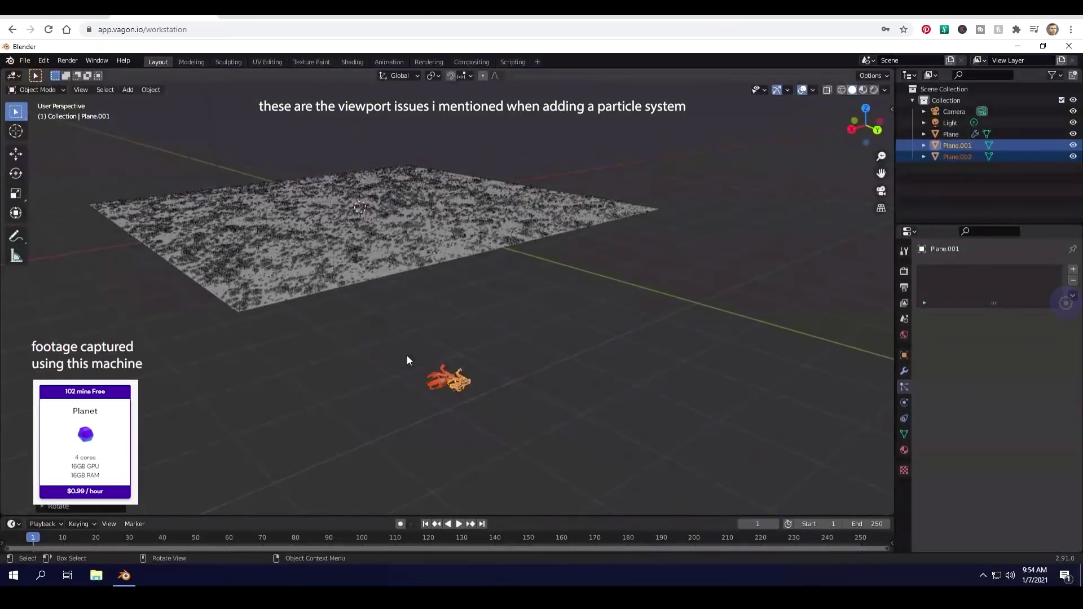
middle_drag(404, 353, 580, 323)
key(ctrl+a)
click(569, 329)
Set the ground plane's particle orientation axis to Global Z and its rotation Phase to 0
middle_drag(325, 377, 526, 373)
click(630, 377)
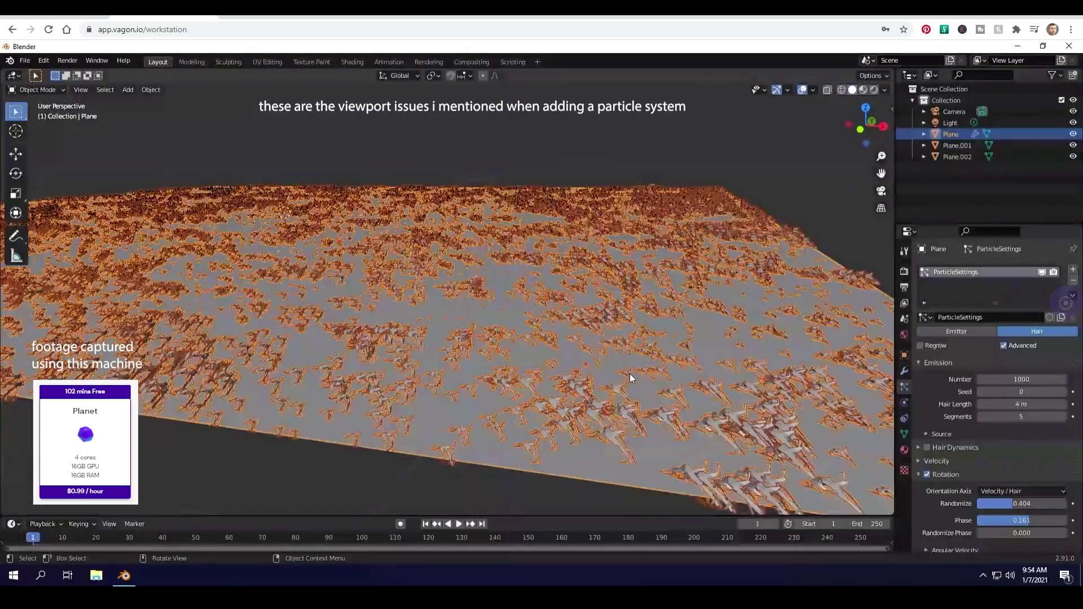
scroll(983, 387, down, 4)
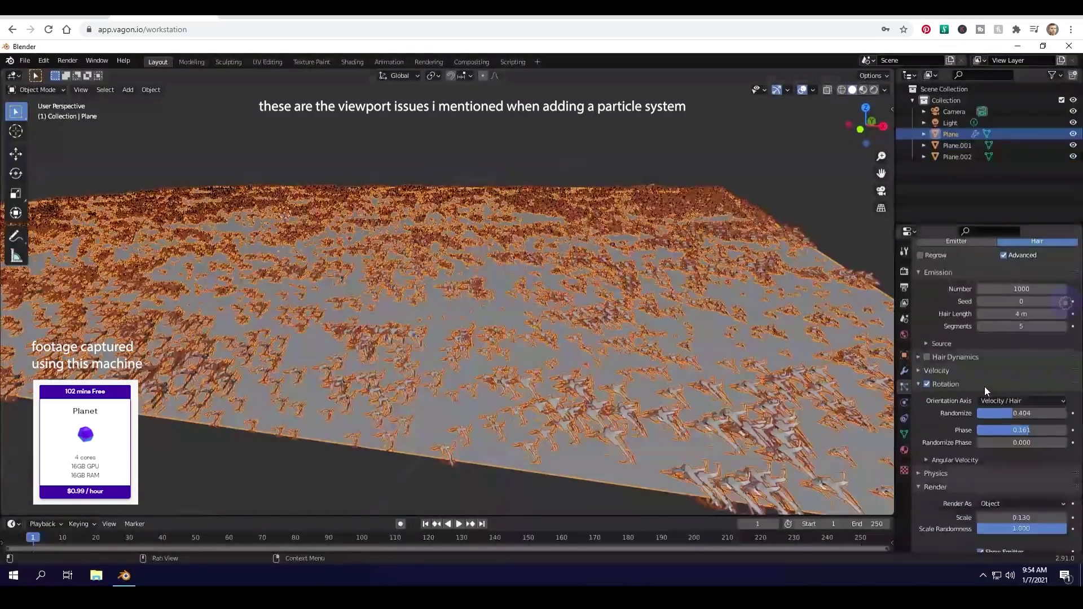
click(1010, 403)
click(994, 488)
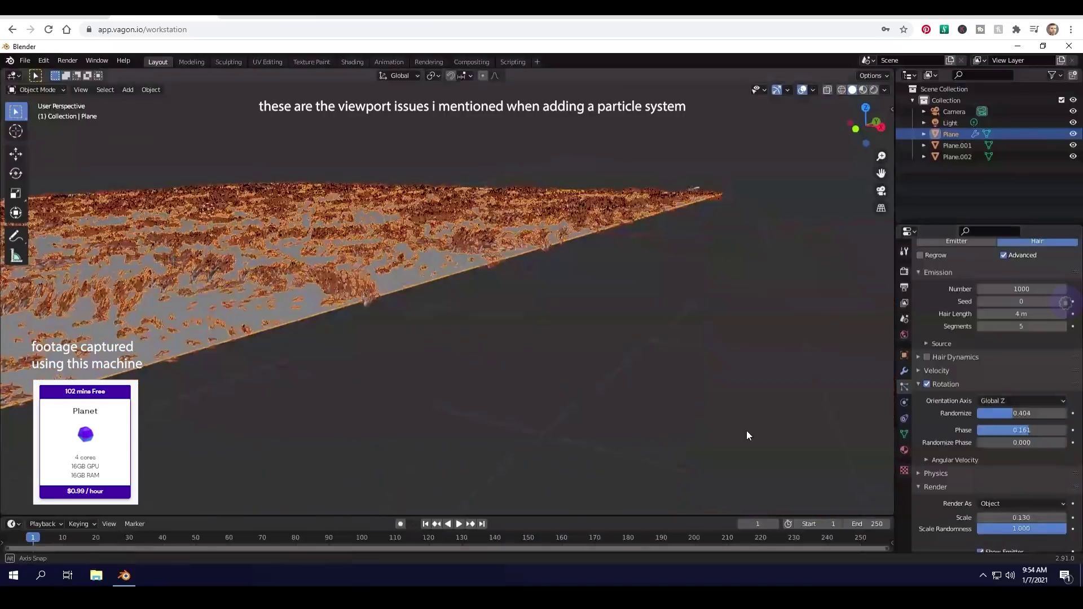
middle_drag(747, 432, 762, 430)
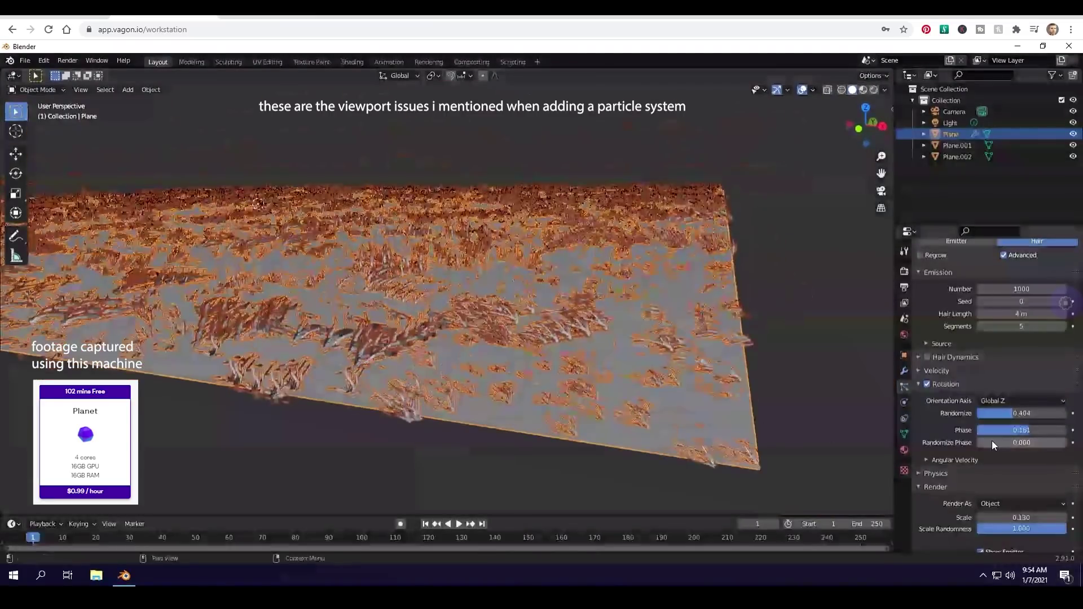
drag(1005, 431, 923, 439)
click(1011, 432)
text(0)
key(Return)
middle_drag(813, 385, 827, 399)
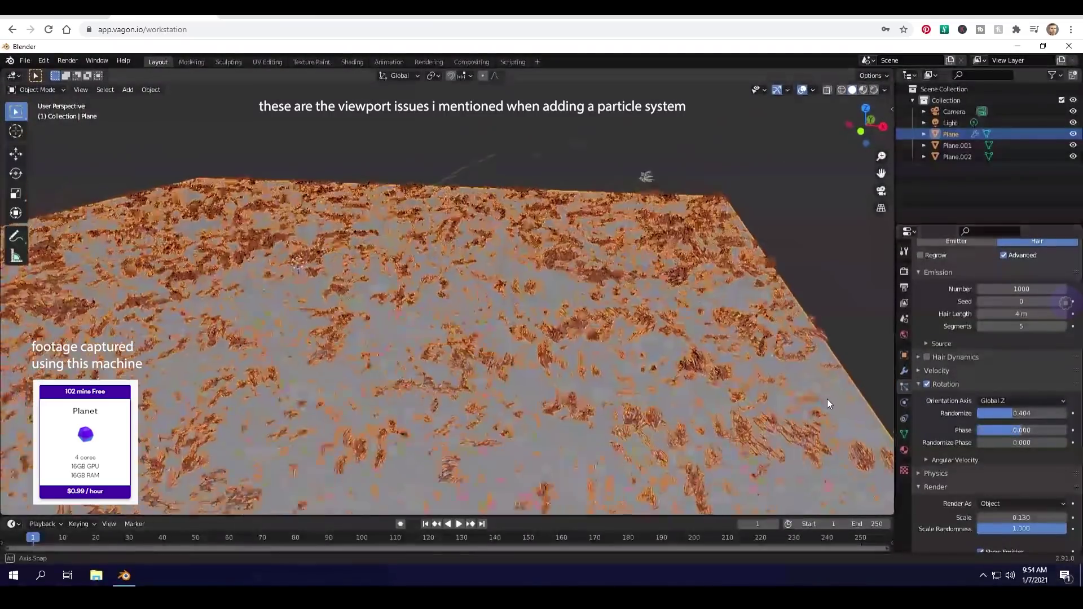
Set the particle rotation's orientation axis to None
click(1021, 400)
click(1000, 406)
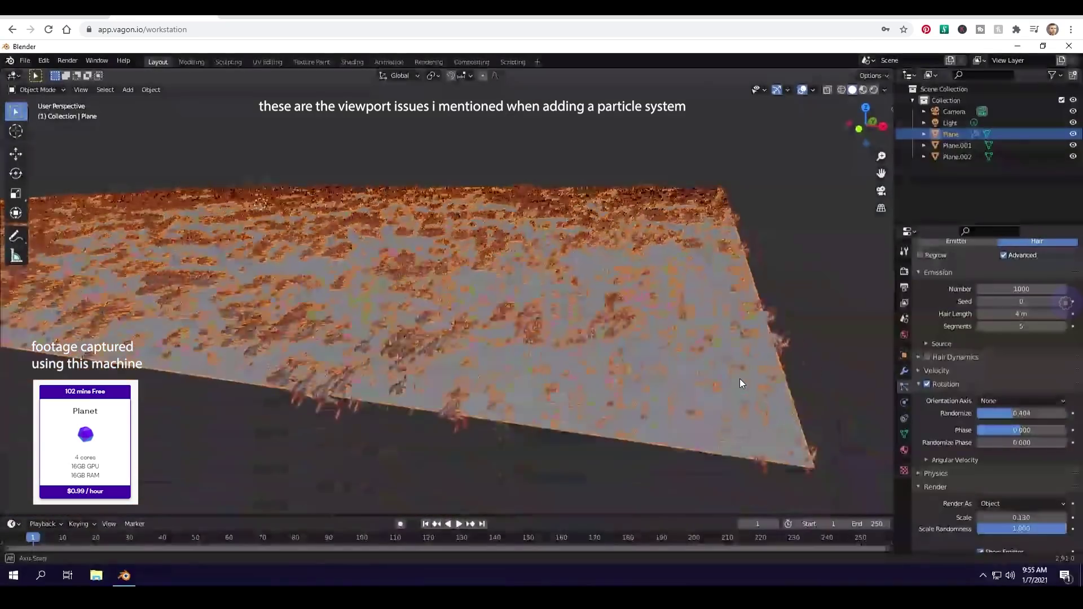
middle_drag(722, 390, 682, 377)
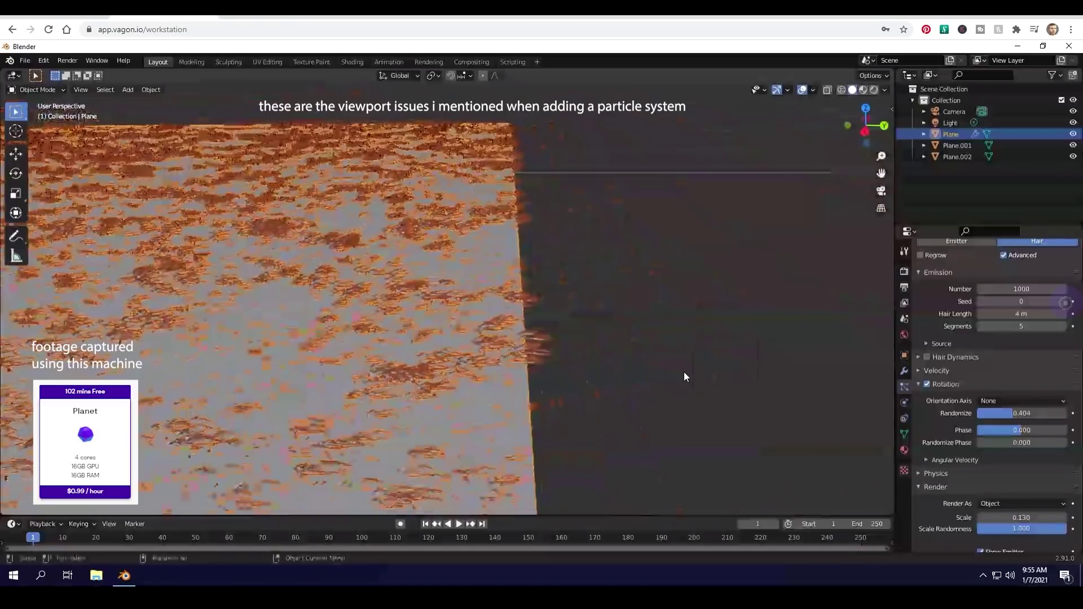
Turn both grass clumps again to correct the scattered grass's orientation and apply the object transform to them
scroll(750, 318, down, 3)
drag(761, 316, 845, 365)
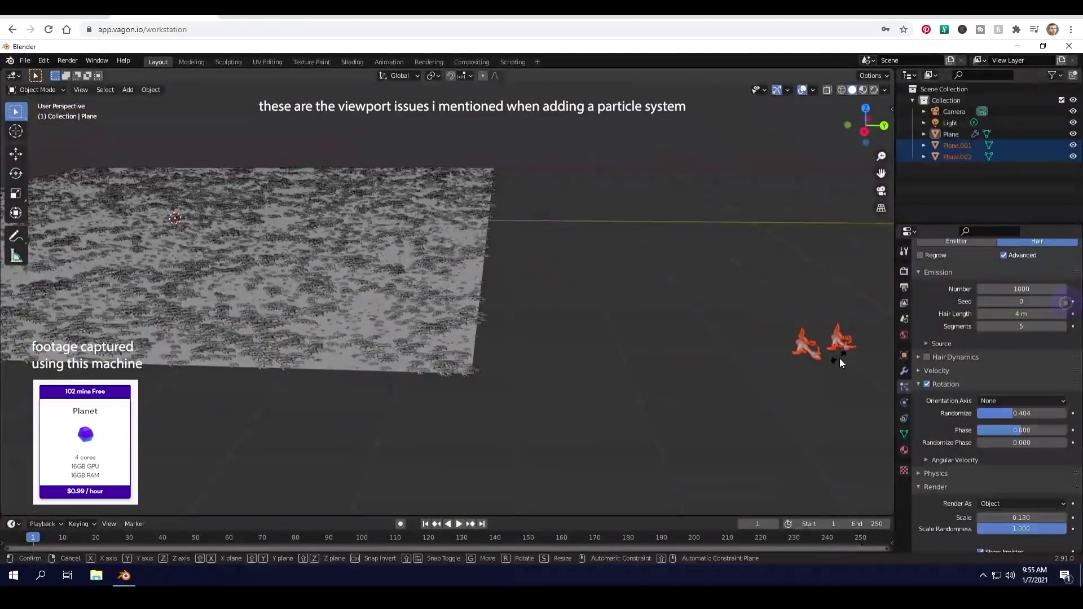
key(ctrl+a)
click(831, 355)
scroll(524, 400, up, 5)
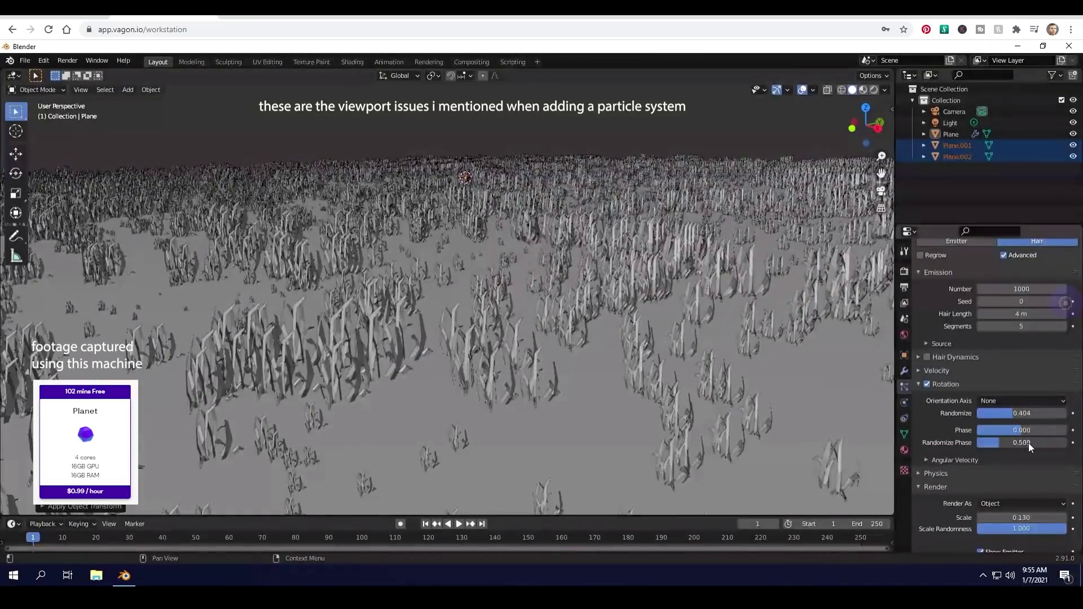